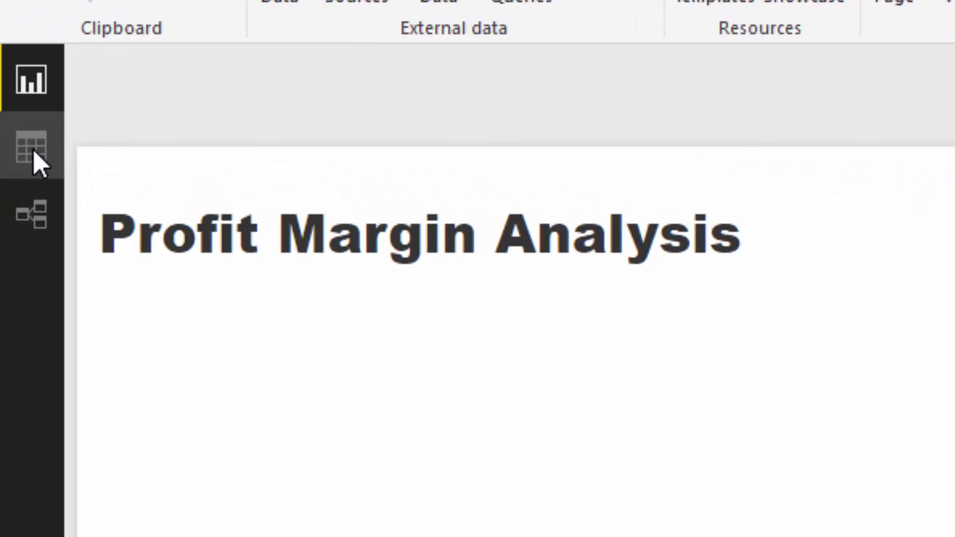
# - Inspect the Sales data, then review the model relationships, moving the Key Measures table right
pyautogui.click(33, 150)
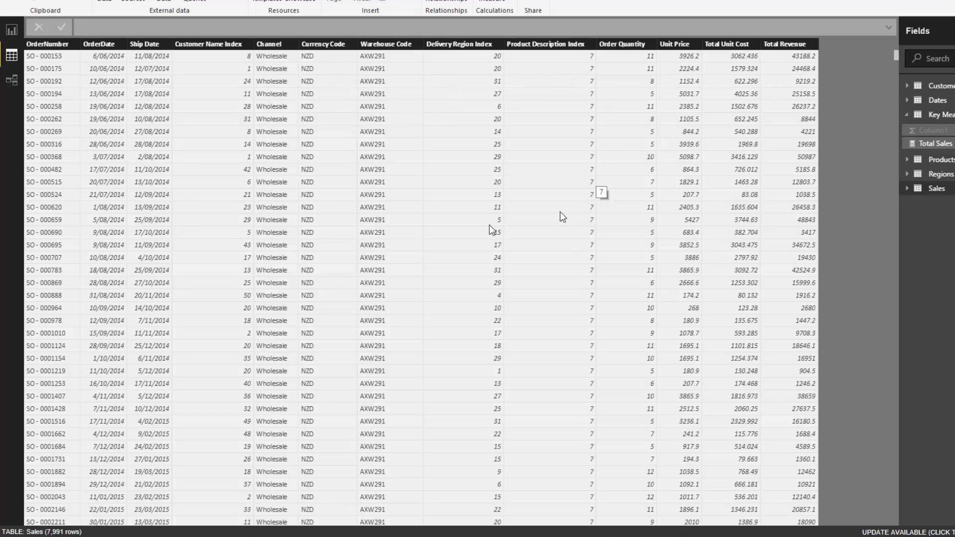
pyautogui.click(13, 81)
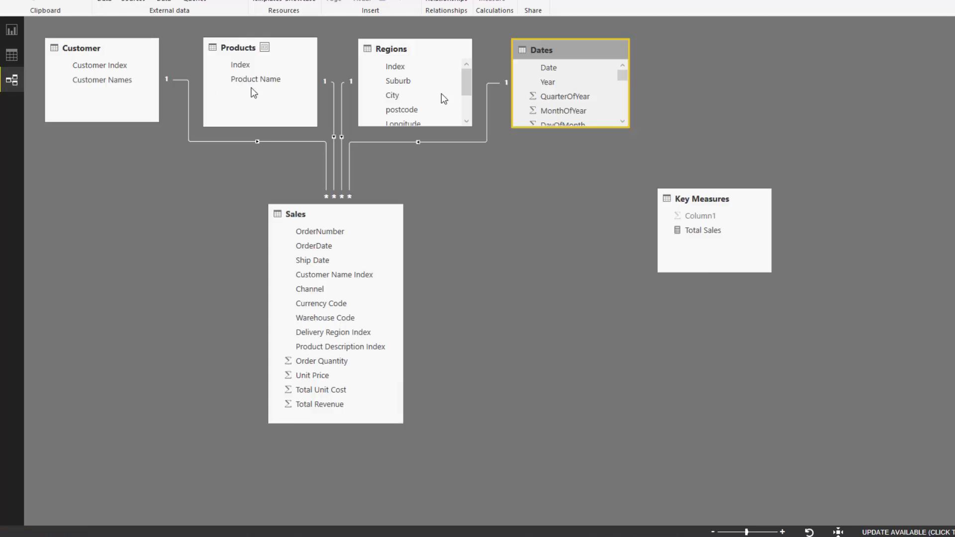
pyautogui.moveTo(699, 198); pyautogui.dragTo(863, 96)
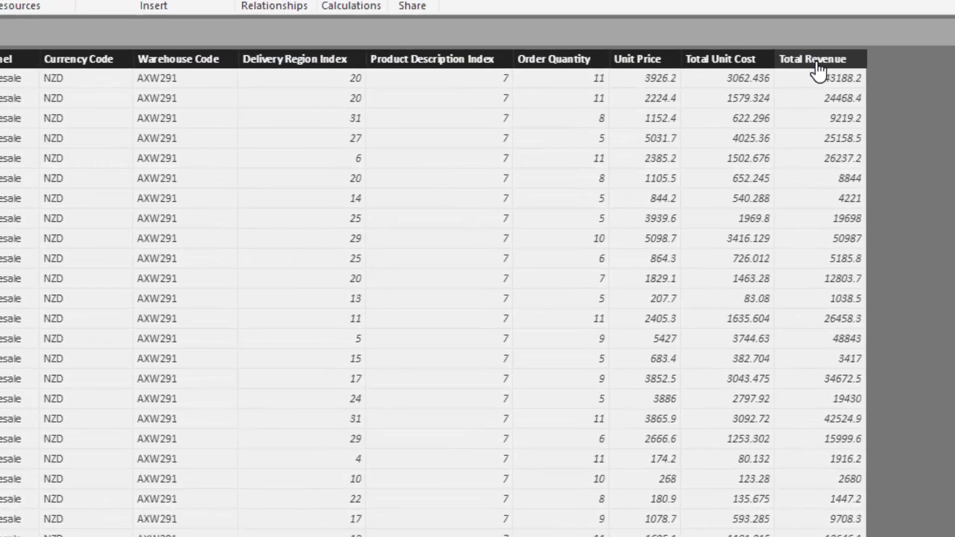
pyautogui.click(746, 106)
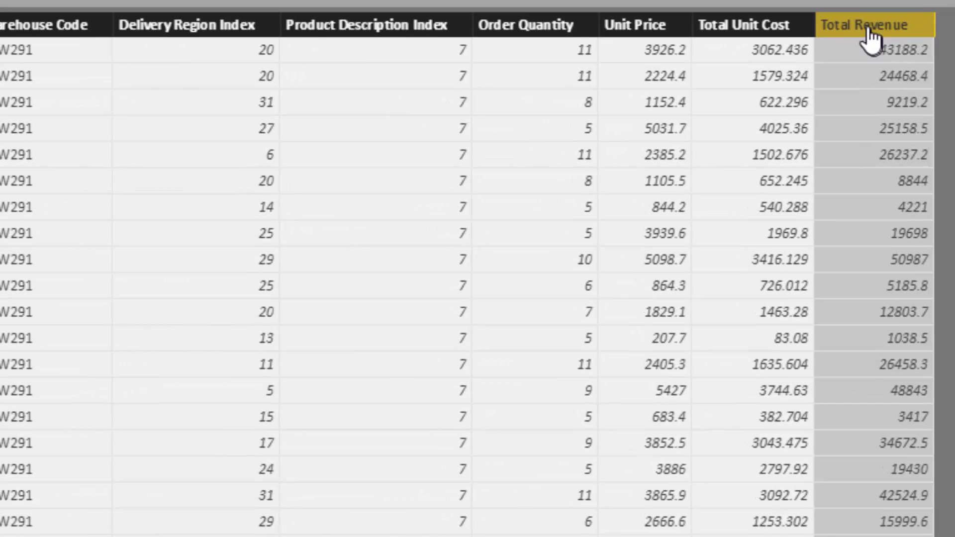
pyautogui.click(769, 34)
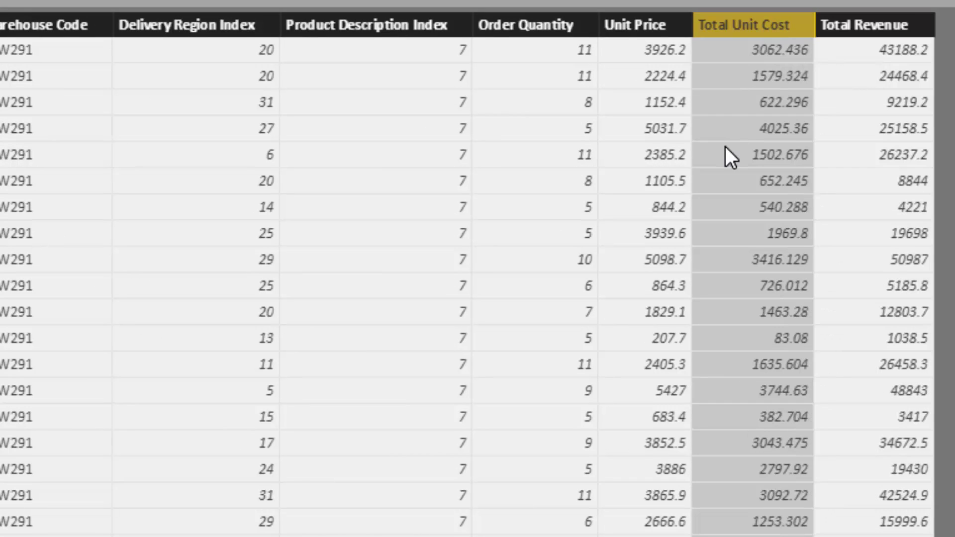
pyautogui.click(634, 28)
pyautogui.click(520, 31)
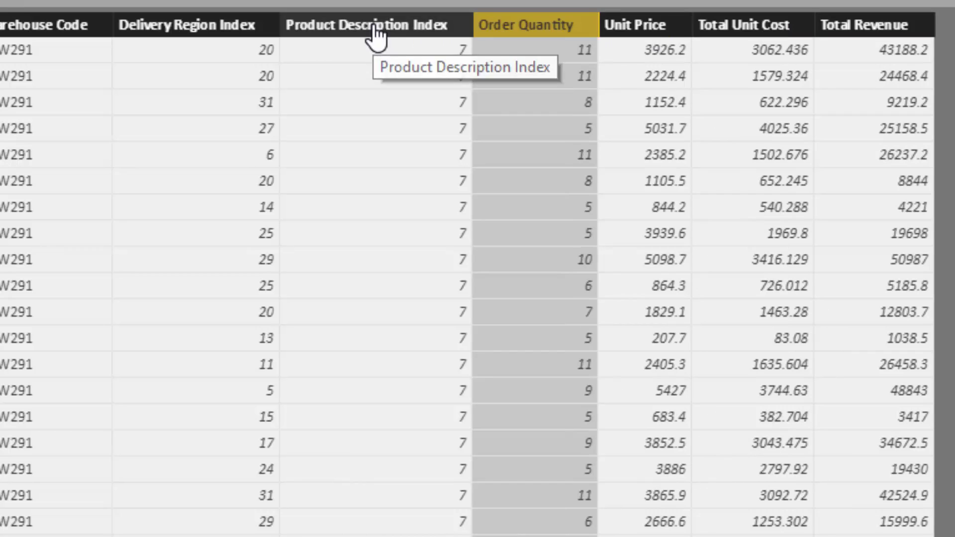
pyautogui.click(376, 34)
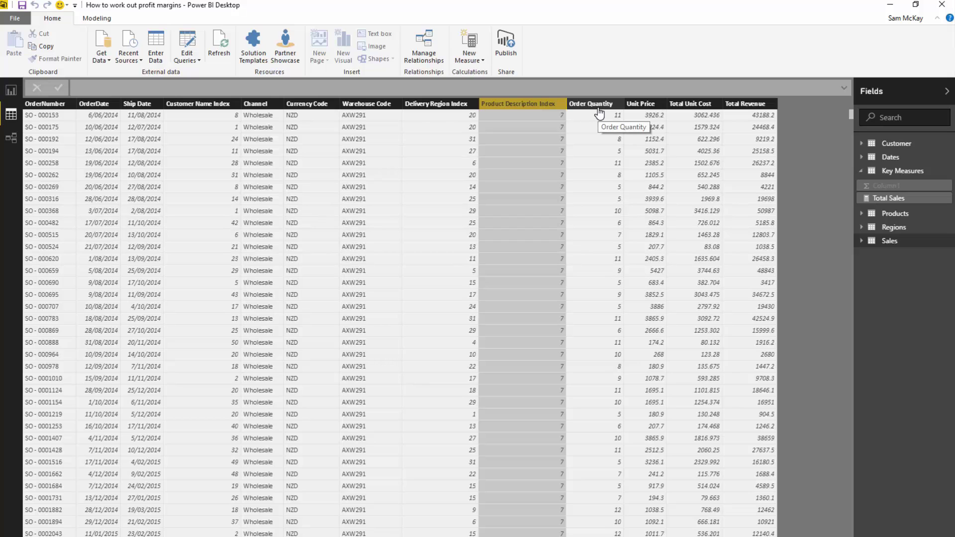
pyautogui.click(749, 104)
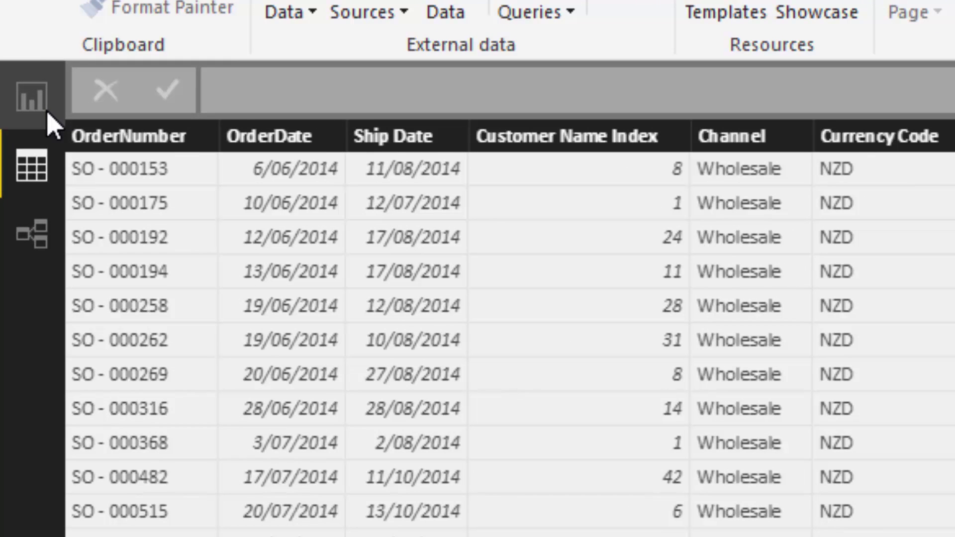
# - On the Profit Margin Analysis page, examine the Total Sales formula SUM( Sales[Total Revenue] )
pyautogui.click(47, 115)
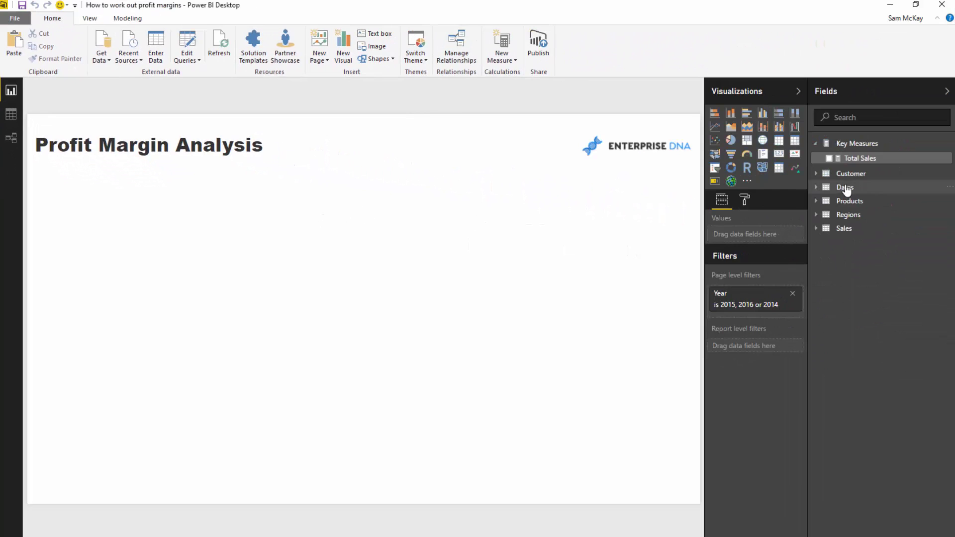
pyautogui.click(867, 159)
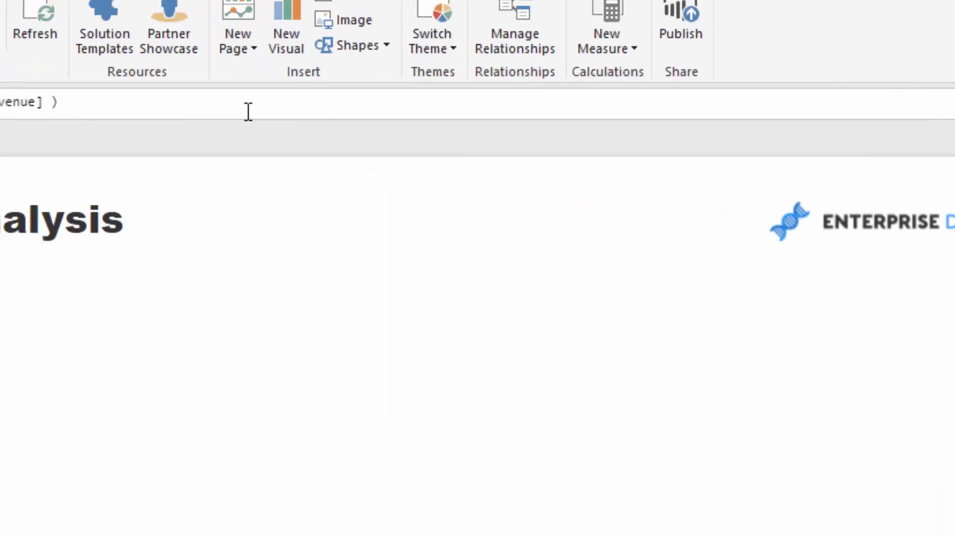
pyautogui.moveTo(587, 165); pyautogui.dragTo(117, 150)
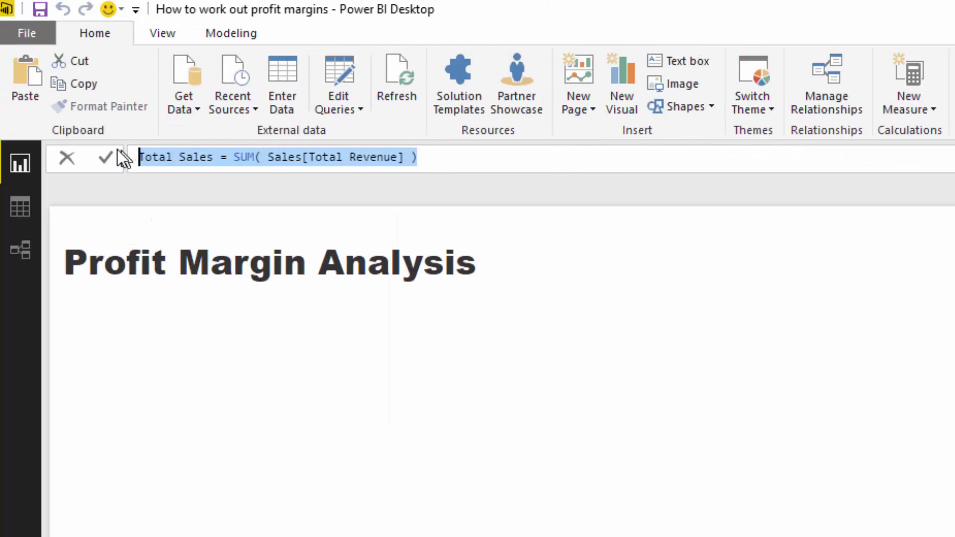
pyautogui.click(437, 156)
pyautogui.moveTo(470, 160); pyautogui.dragTo(237, 158)
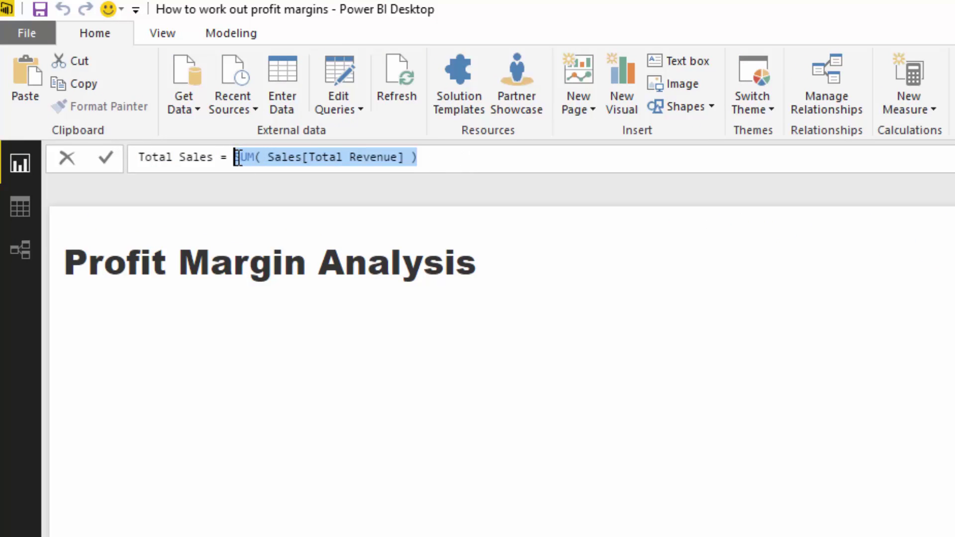
pyautogui.click(698, 427)
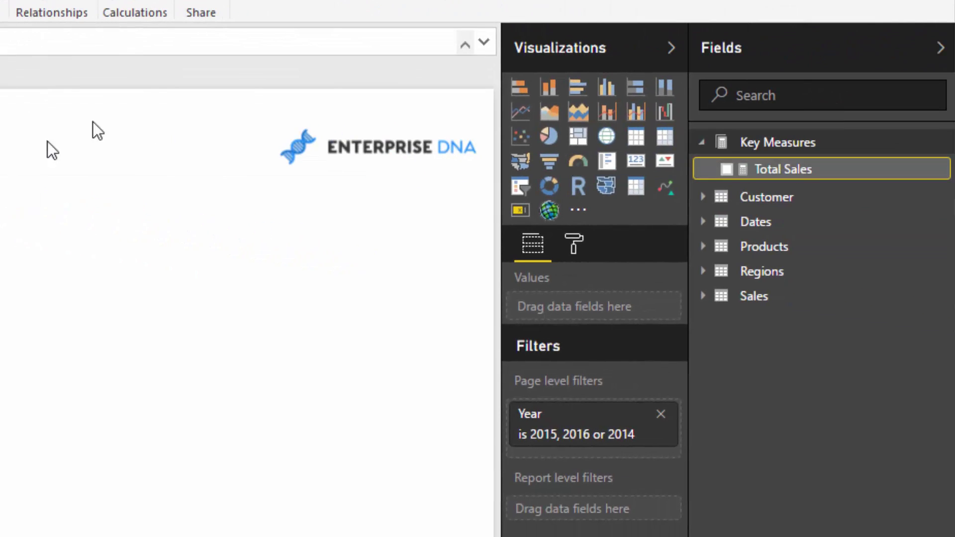
pyautogui.click(98, 131)
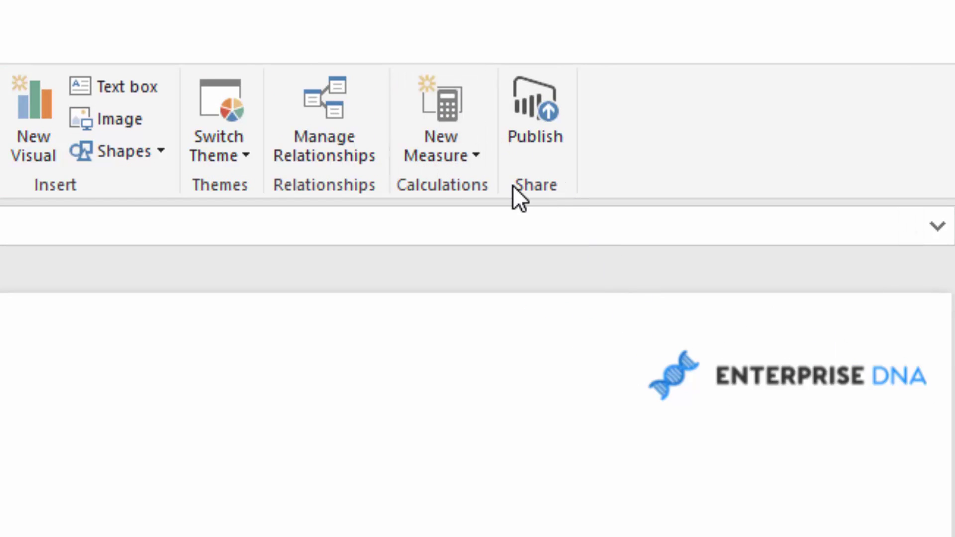
# - Define the measure Total Costs = SUMX( Sales, Sales[Total Unit Cost] * Sales[Order Quantity] )
pyautogui.write('Total')
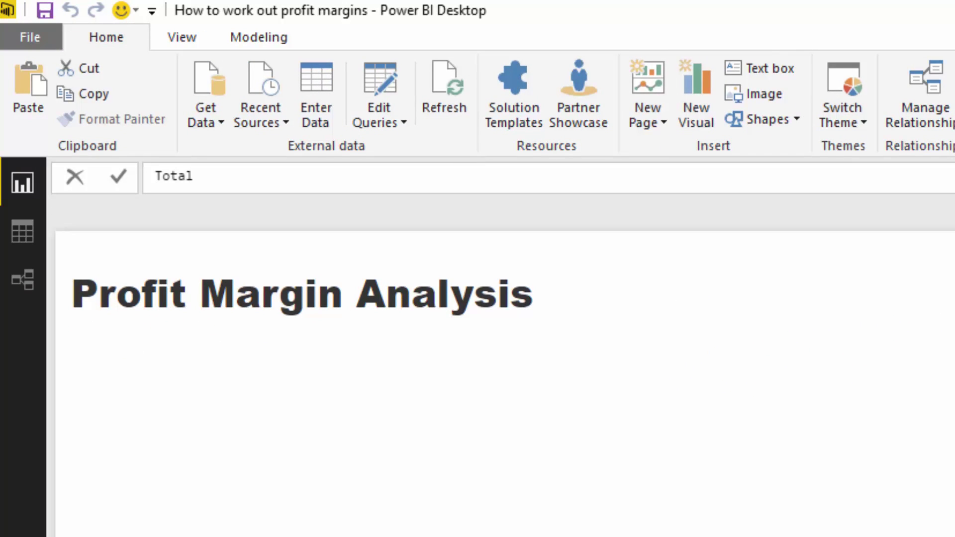
pyautogui.write(' Costs =')
pyautogui.hotkey('shift', 'Return')
pyautogui.write('SUMX')
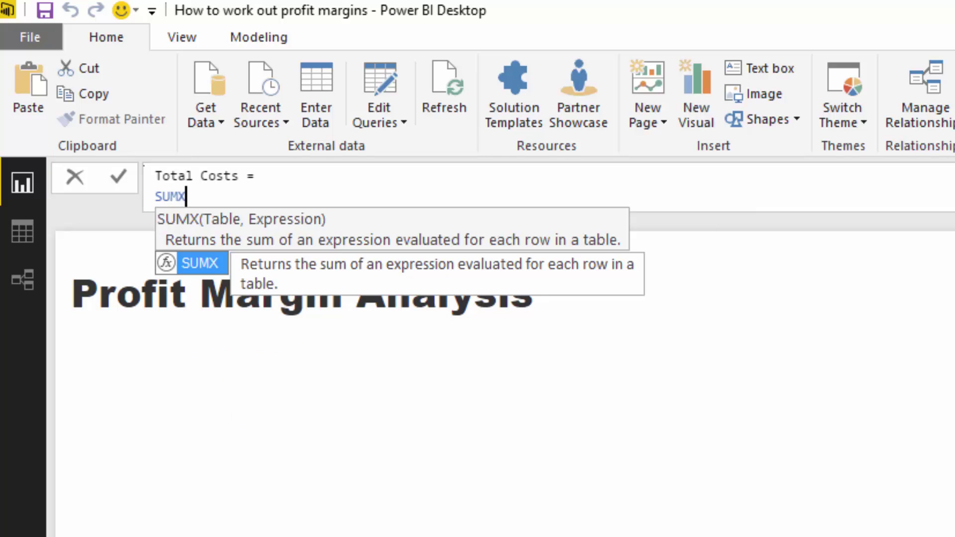
pyautogui.write('(')
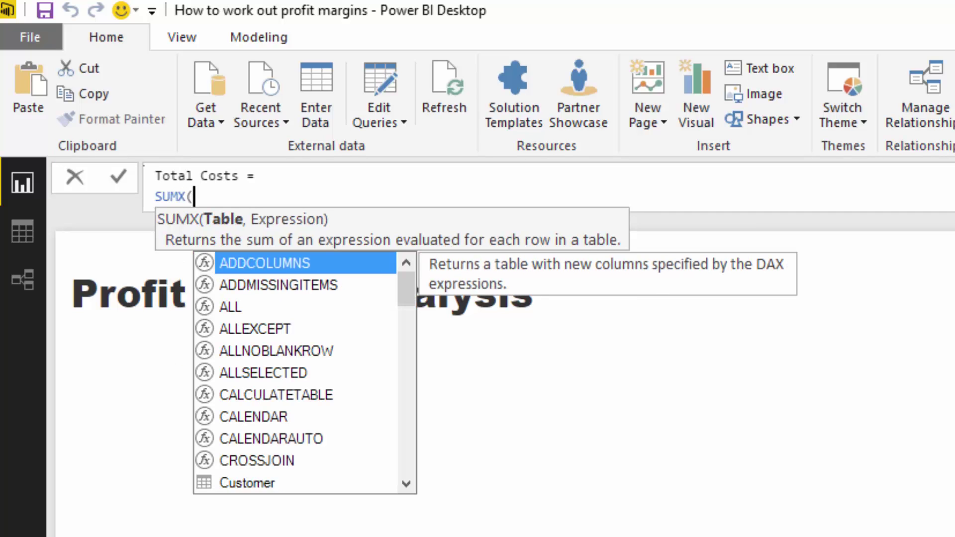
pyautogui.write(' Sales')
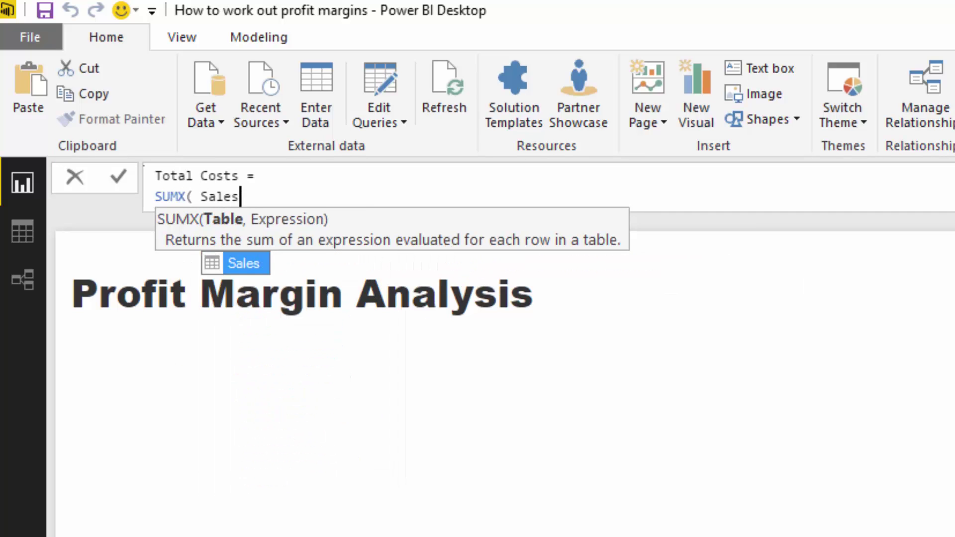
pyautogui.write(', ')
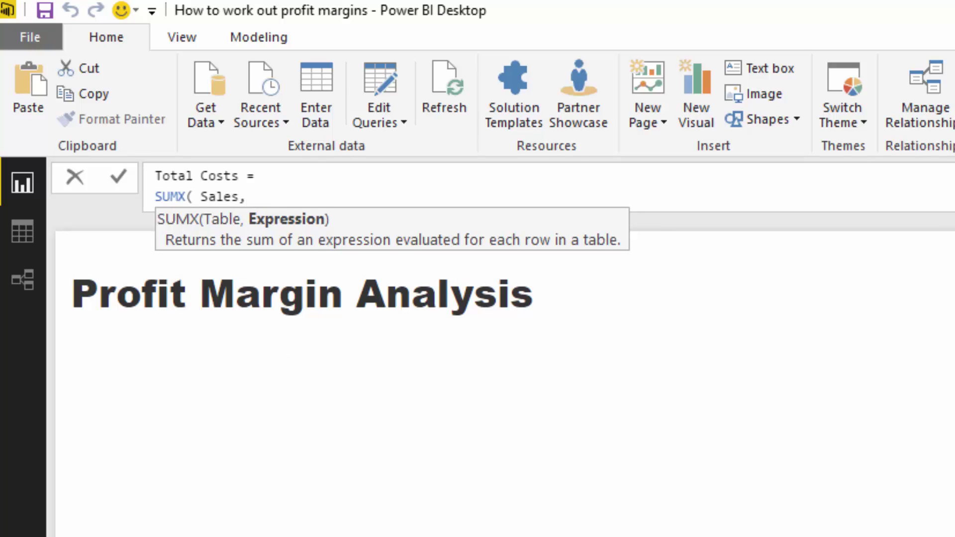
pyautogui.write('Tota')
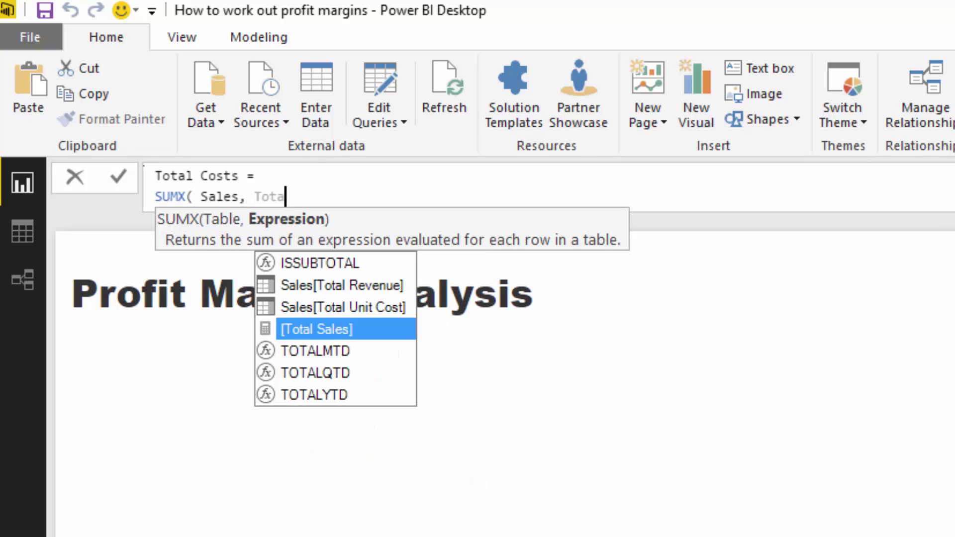
pyautogui.press('Up')
pyautogui.press('Tab')
pyautogui.write('* Quan')
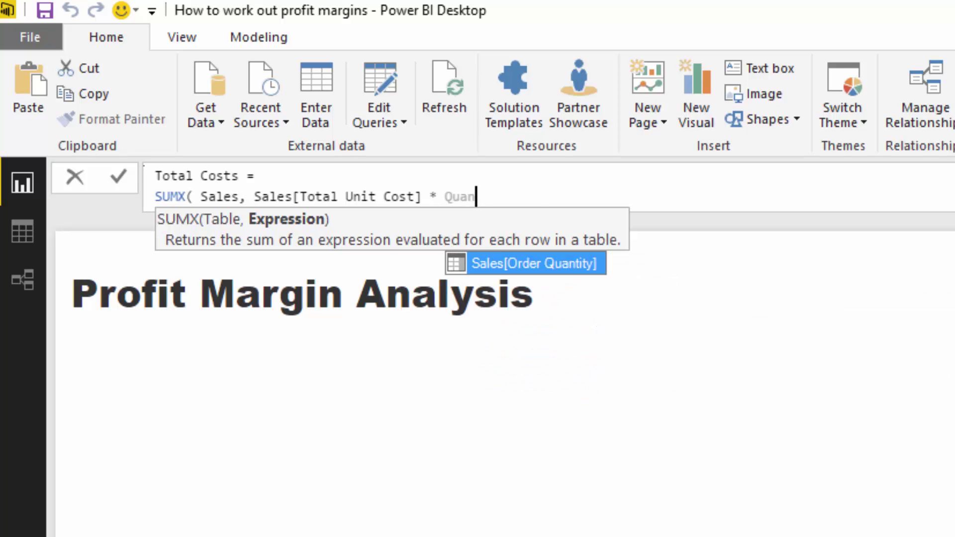
pyautogui.press('Tab')
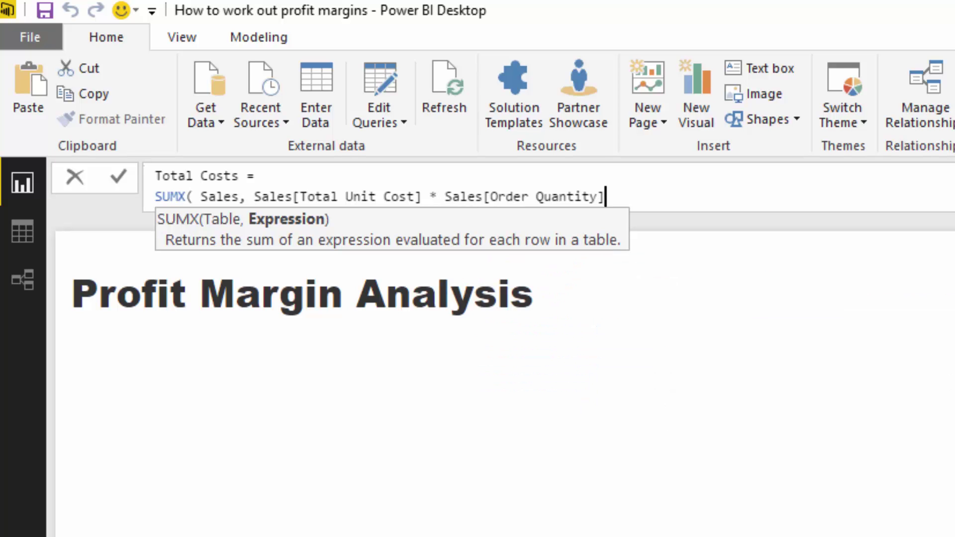
pyautogui.write(')')
pyautogui.press('Return')
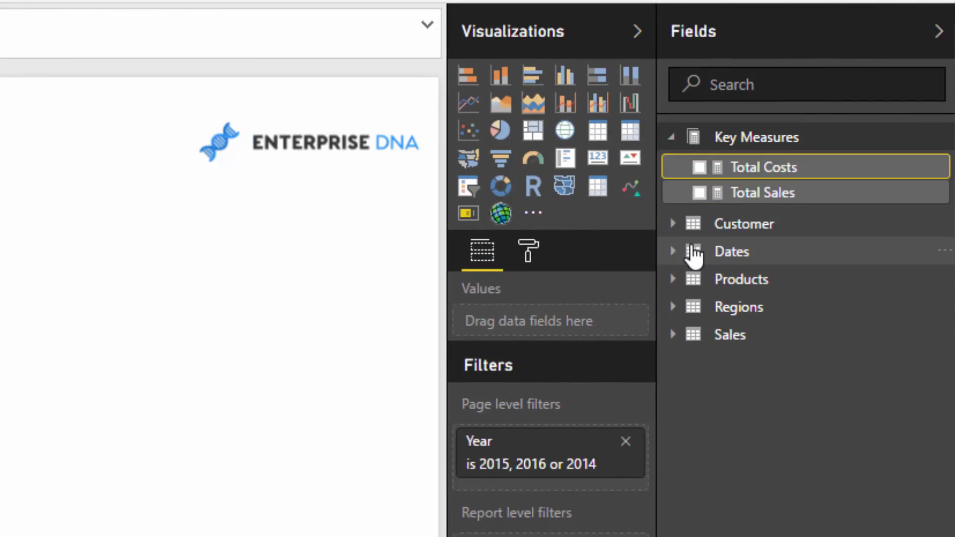
# - Create a table visual of the Dates table's plain Date field
pyautogui.click(674, 256)
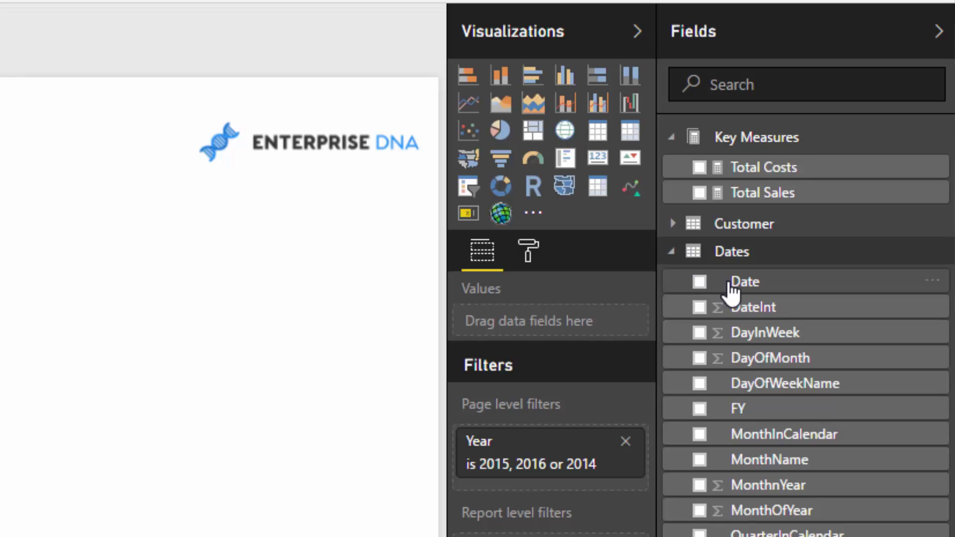
pyautogui.click(730, 284)
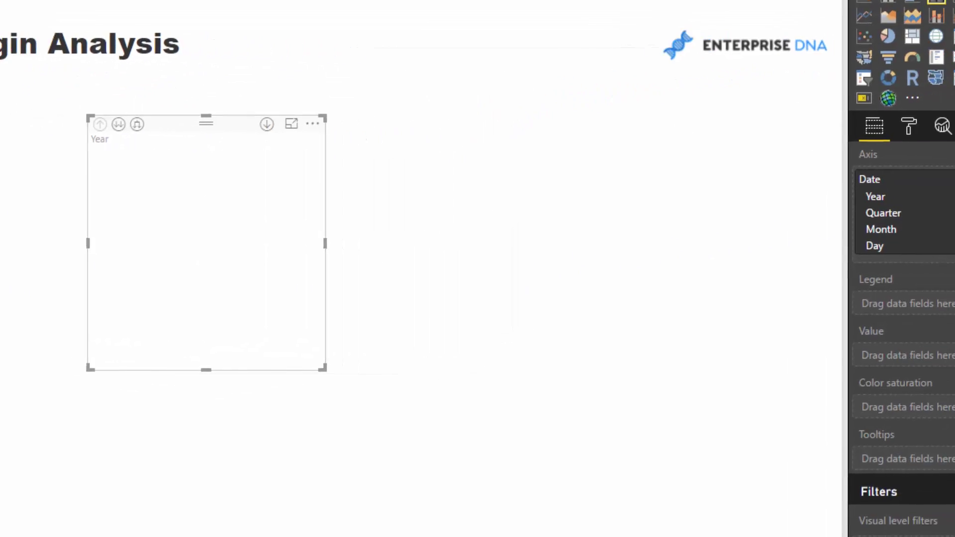
pyautogui.click(748, 173)
pyautogui.click(739, 255)
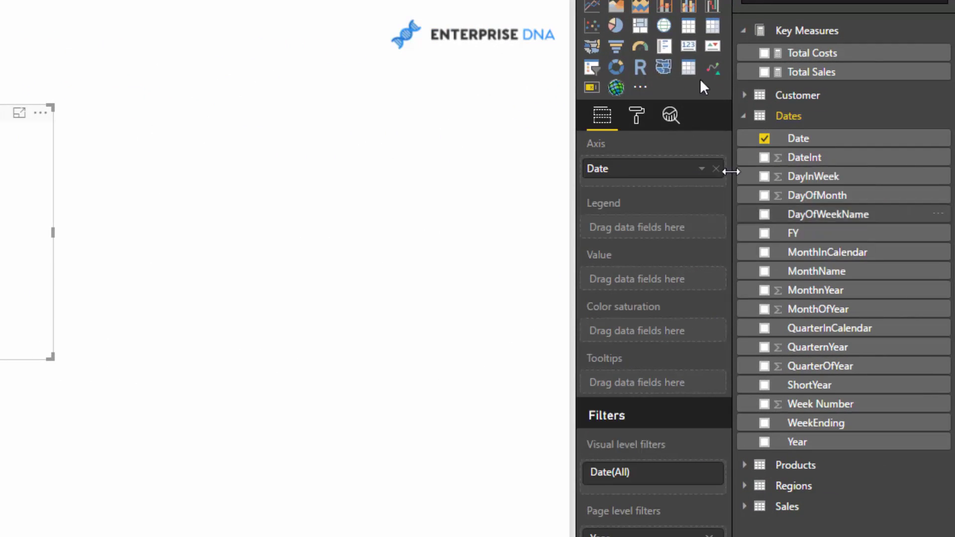
pyautogui.click(688, 30)
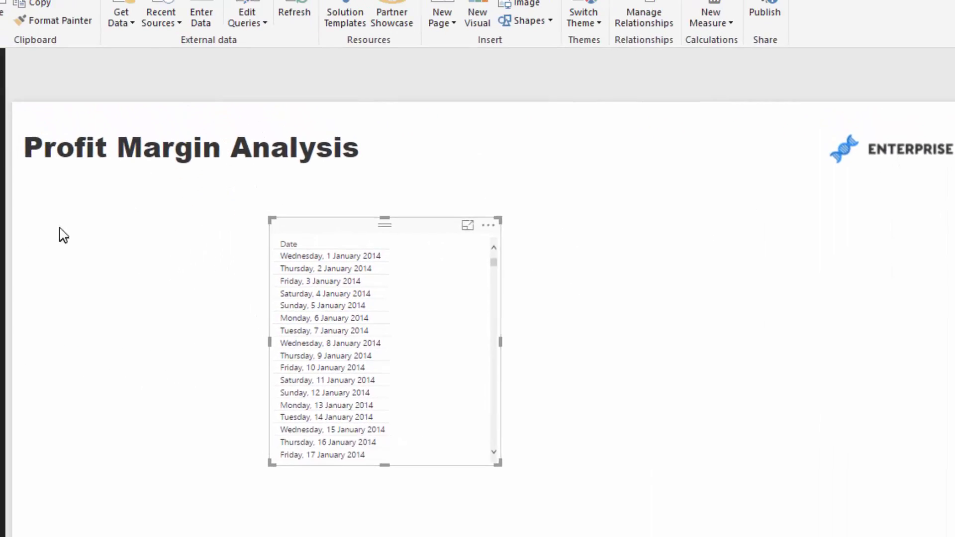
# - Format the Dates table's Date column as d/MM/yyyy
pyautogui.click(11, 160)
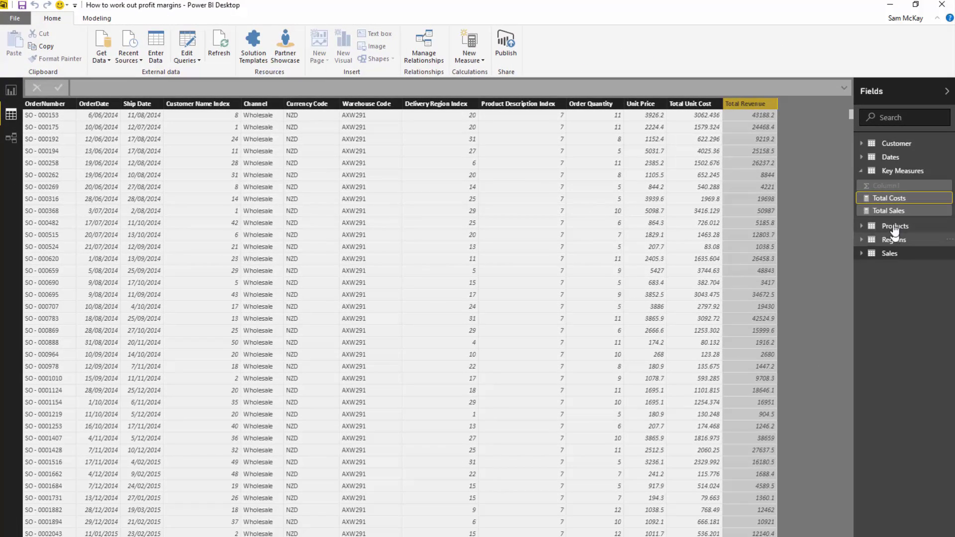
pyautogui.click(891, 156)
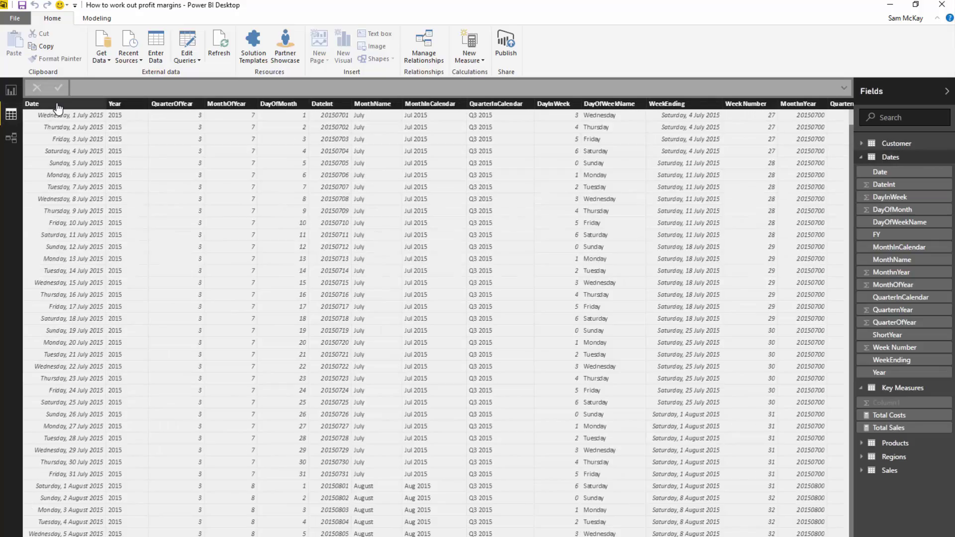
pyautogui.click(58, 104)
pyautogui.click(96, 18)
pyautogui.click(399, 90)
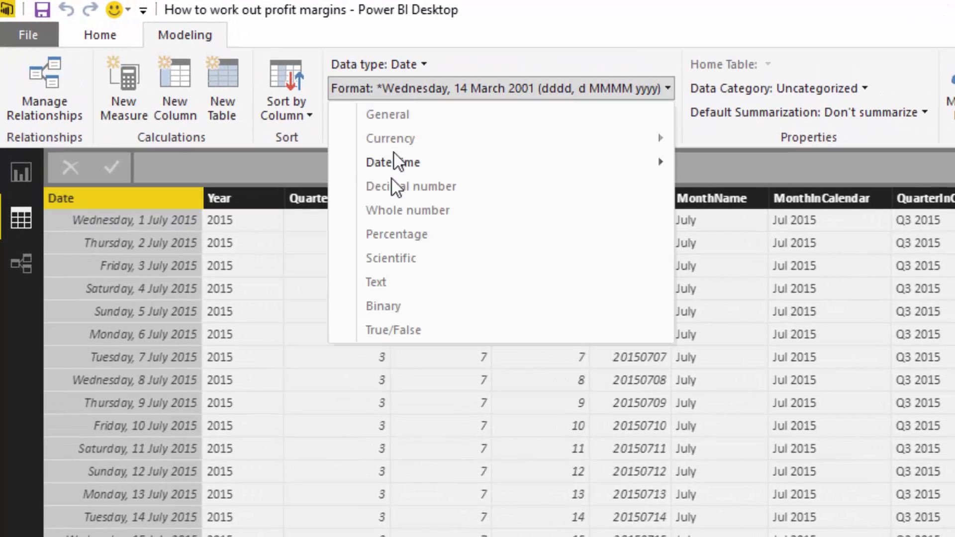
pyautogui.moveTo(415, 168)
pyautogui.click(780, 167)
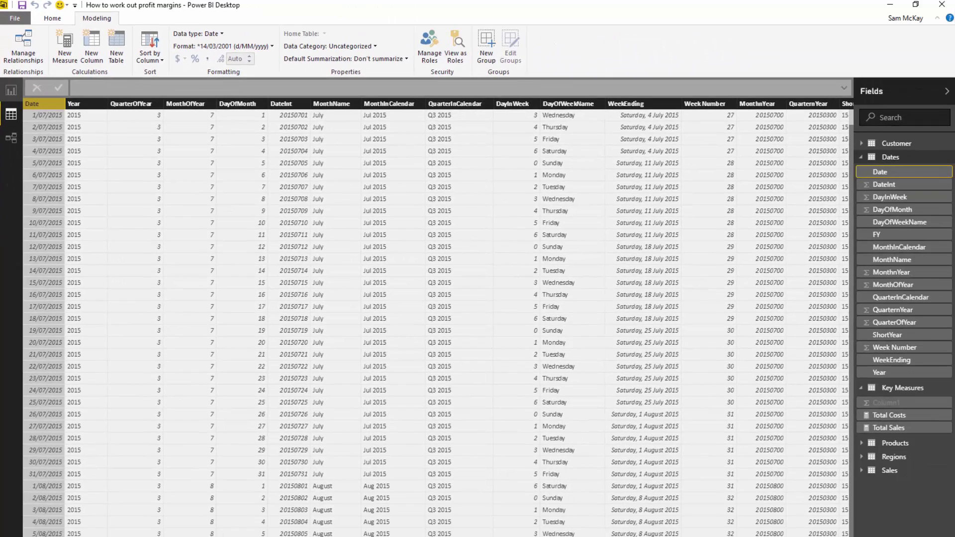
# - Add Total Sales and Total Costs to the daily table and enlarge it
pyautogui.click(20, 161)
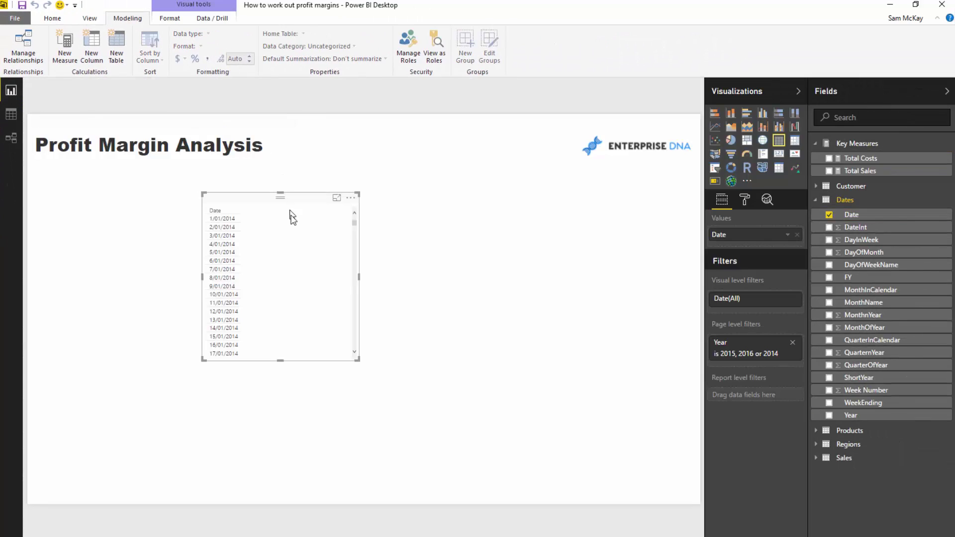
pyautogui.moveTo(865, 171); pyautogui.dragTo(772, 240)
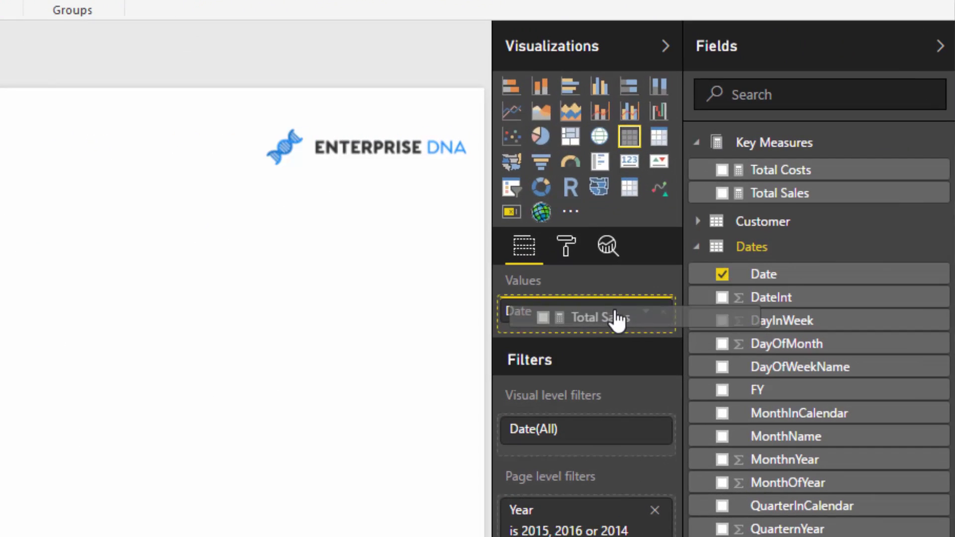
pyautogui.moveTo(617, 321); pyautogui.dragTo(613, 331)
pyautogui.moveTo(772, 171); pyautogui.dragTo(618, 357)
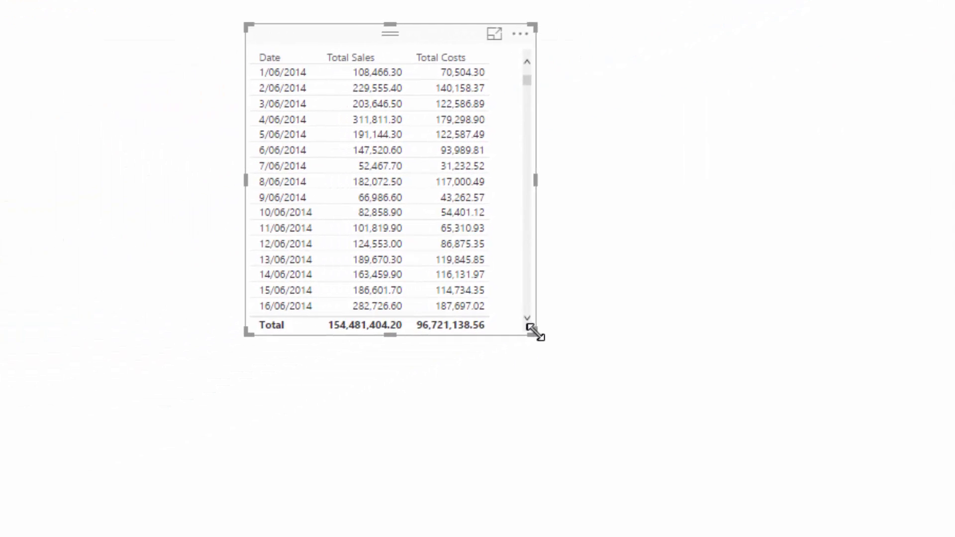
pyautogui.moveTo(544, 352); pyautogui.dragTo(781, 434)
pyautogui.moveTo(823, 461); pyautogui.dragTo(853, 491)
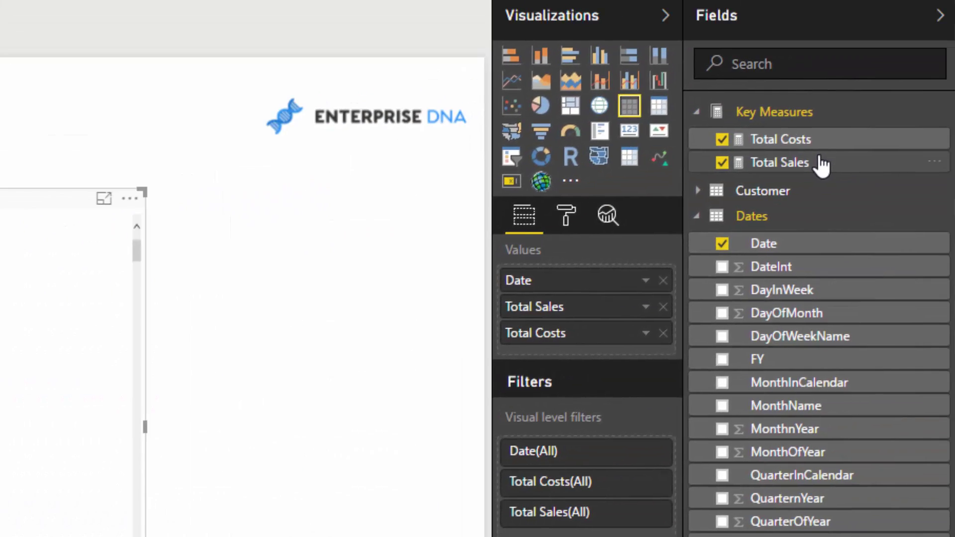
pyautogui.click(822, 166)
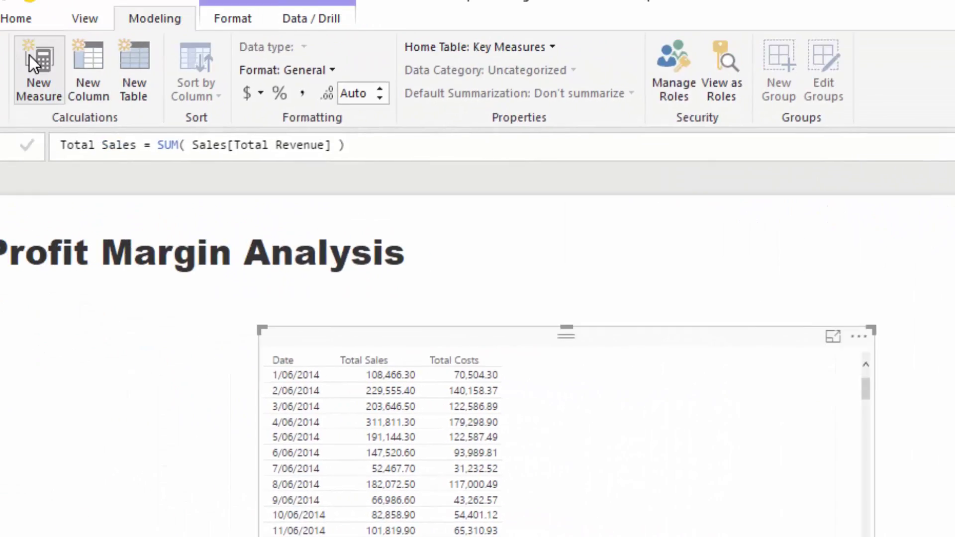
# - Create Total Profits = [Total Sales] - [Total Costs] and add it to the daily table
pyautogui.click(31, 62)
pyautogui.write('Total pr')
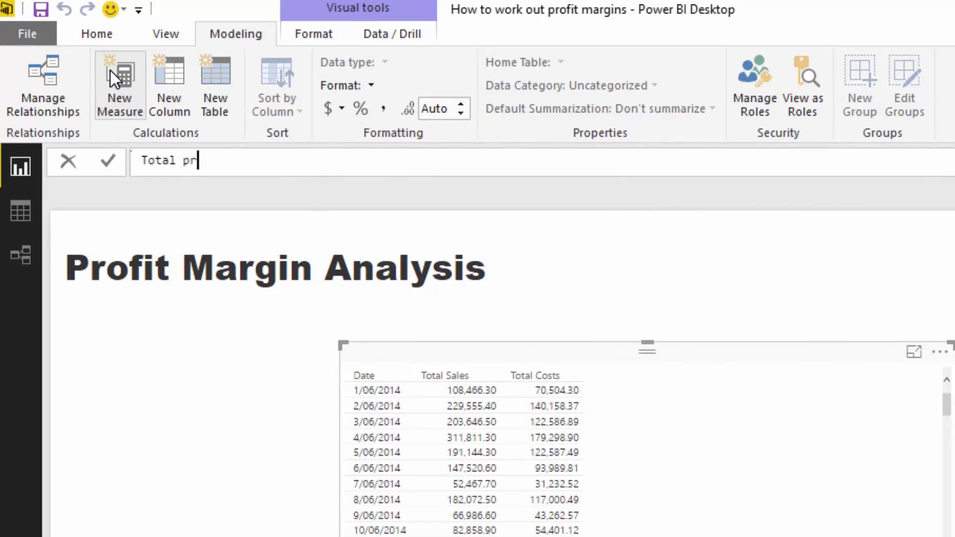
pyautogui.write('ofi')
pyautogui.press('BackSpace')
pyautogui.press('BackSpace')
pyautogui.press('BackSpace')
pyautogui.press('BackSpace')
pyautogui.press('BackSpace')
pyautogui.write('Profti')
pyautogui.press('BackSpace')
pyautogui.press('BackSpace')
pyautogui.write('its = [Total')
pyautogui.press('Down')
pyautogui.press('Tab')
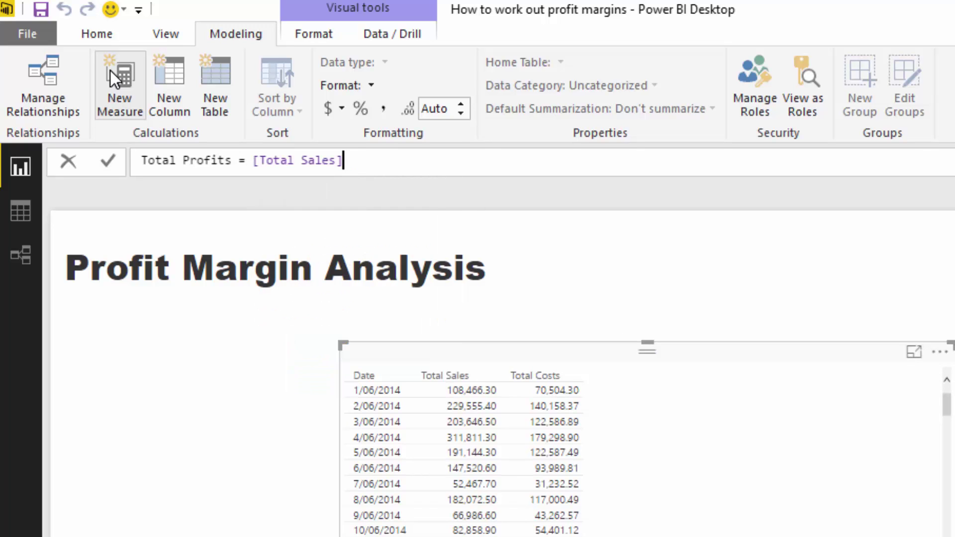
pyautogui.write('- Total')
pyautogui.press('Tab')
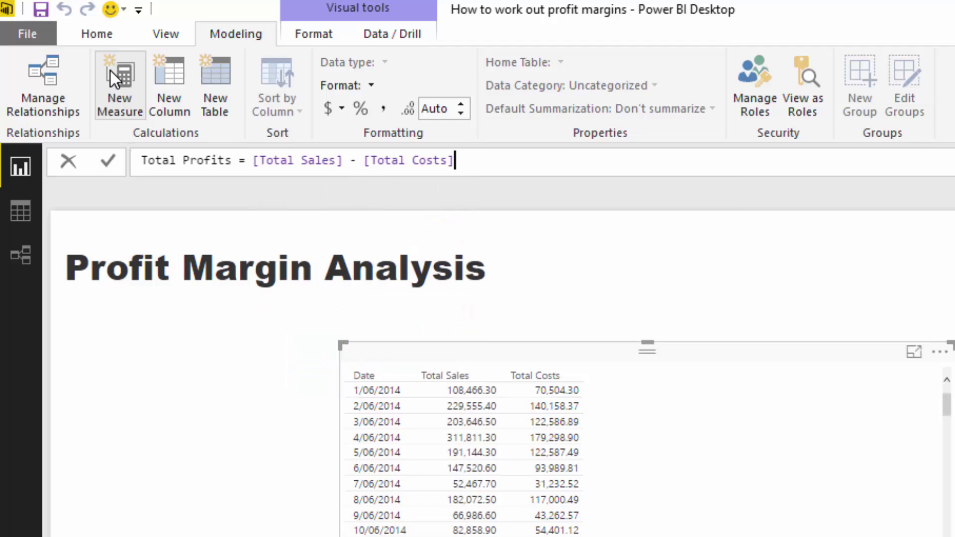
pyautogui.press('Return')
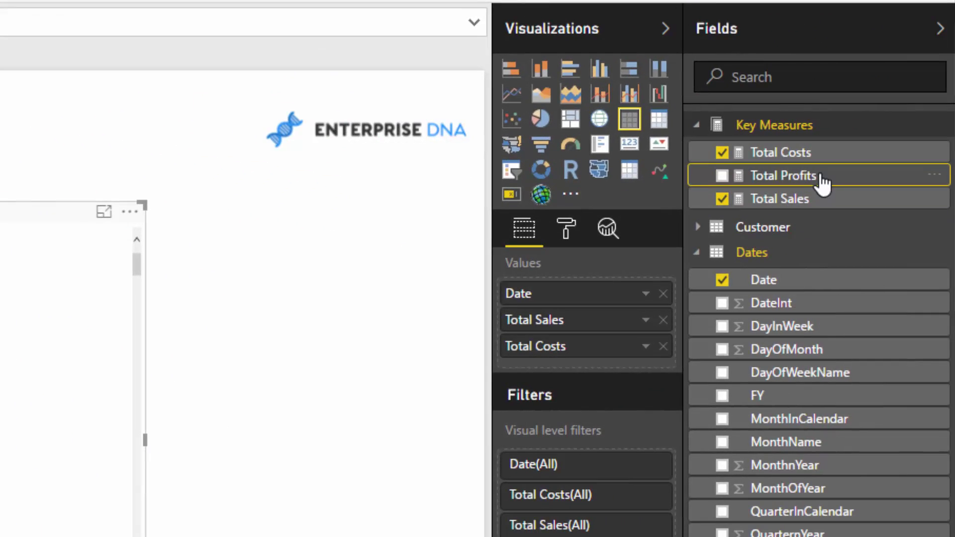
pyautogui.moveTo(952, 218); pyautogui.dragTo(254, 503)
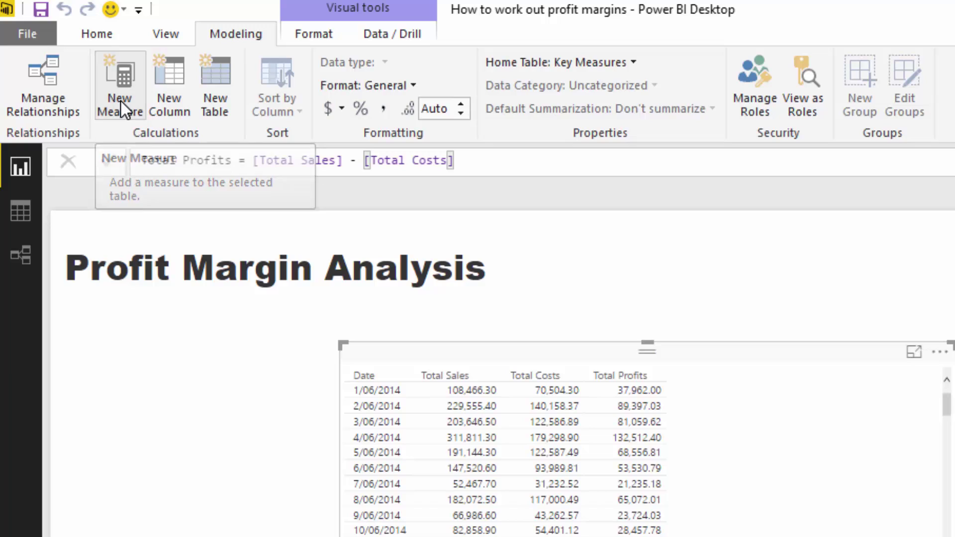
# - Create % Profit Margins = DIVIDE( [Total Profits], [Total Sales], 0 ) formatted as a percentage
pyautogui.click(121, 101)
pyautogui.write('Profit')
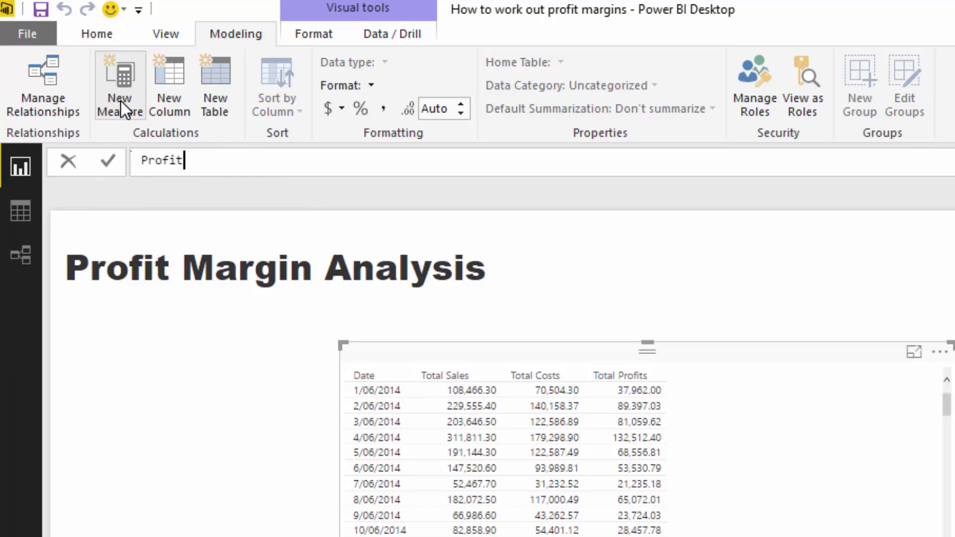
pyautogui.press('BackSpace')
pyautogui.press('BackSpace')
pyautogui.press('BackSpace')
pyautogui.press('BackSpace')
pyautogui.press('BackSpace')
pyautogui.press('BackSpace')
pyautogui.write('&')
pyautogui.press('BackSpace')
pyautogui.write('% Pfot')
pyautogui.press('BackSpace')
pyautogui.press('BackSpace')
pyautogui.press('BackSpace')
pyautogui.write('rofit Margins = DIV')
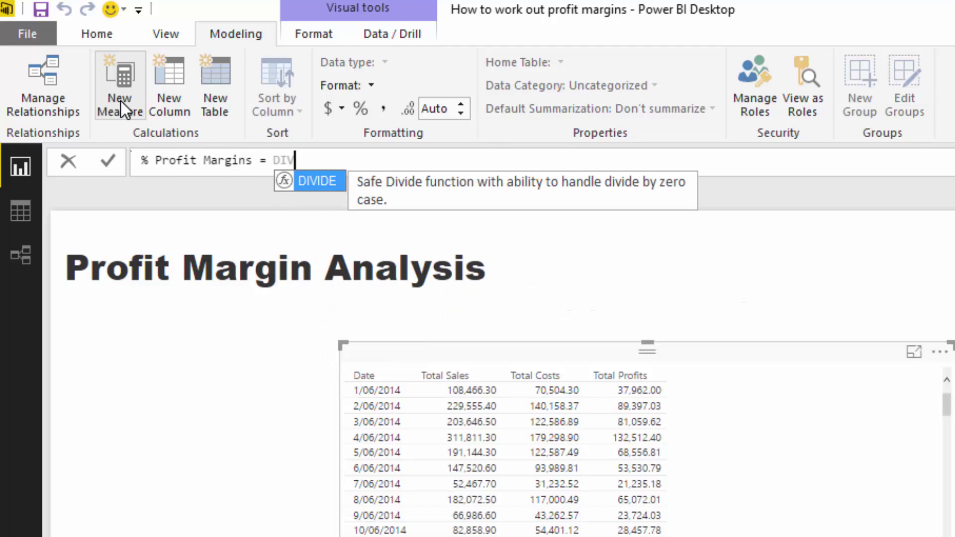
pyautogui.write('IDE( [Tota')
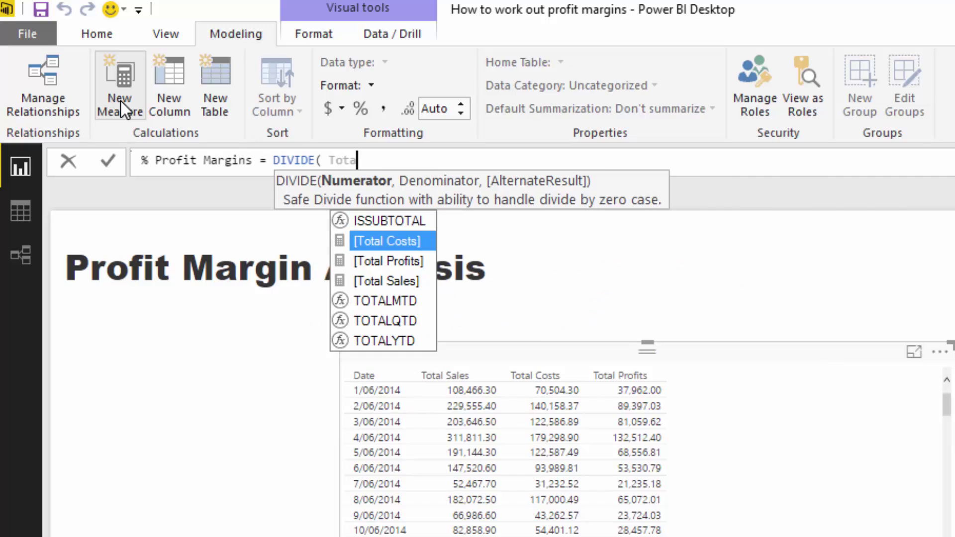
pyautogui.press('Down')
pyautogui.press('Tab')
pyautogui.write(', Total')
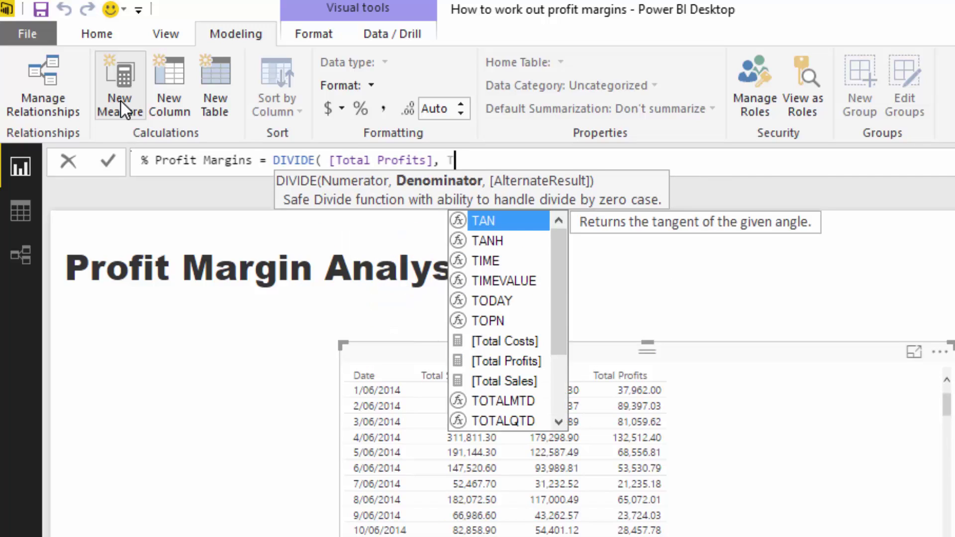
pyautogui.press('Down')
pyautogui.press('Down')
pyautogui.press('Tab')
pyautogui.write(', ')
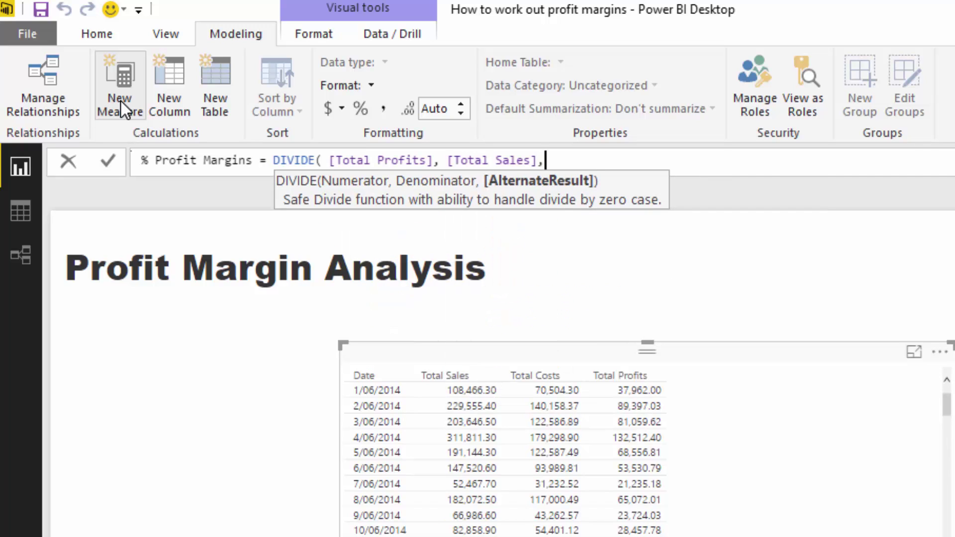
pyautogui.write('0 )')
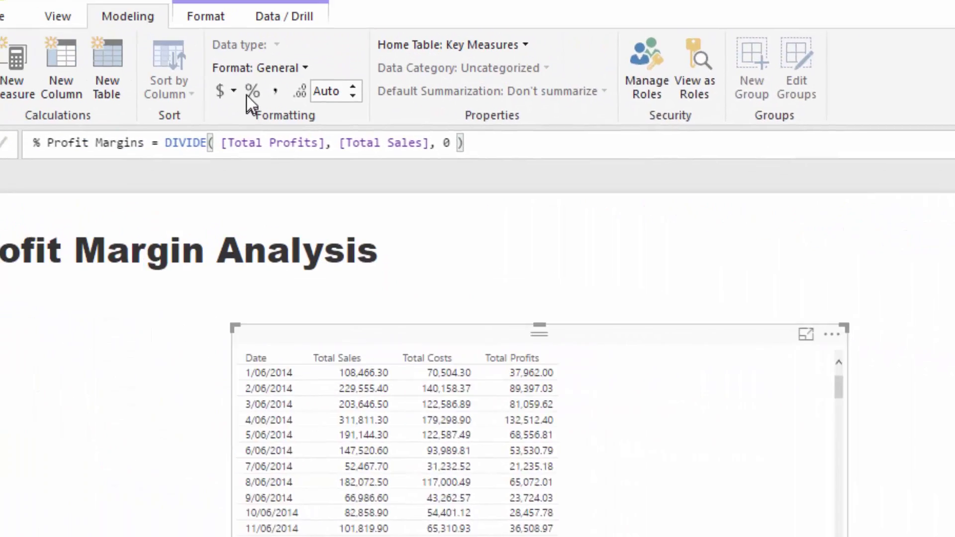
pyautogui.click(251, 92)
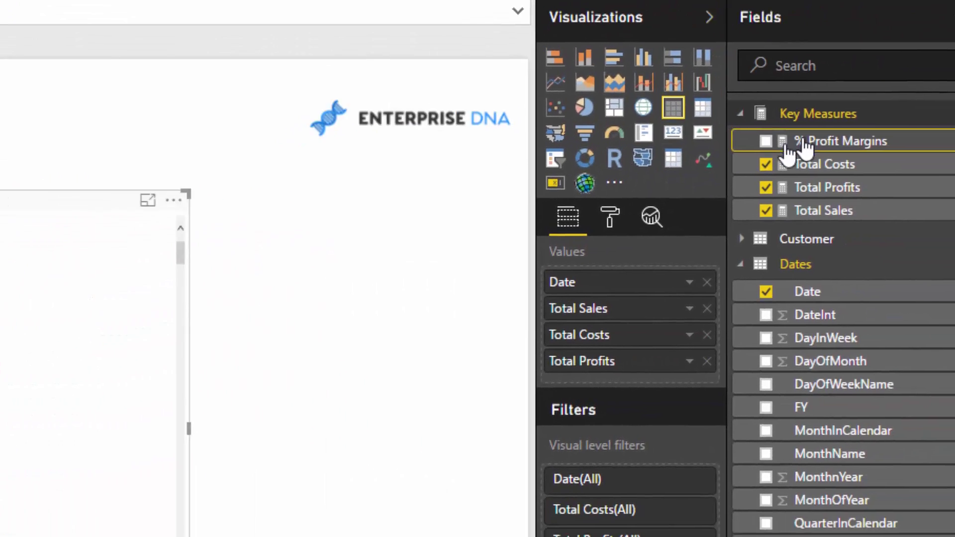
# - Add % Profit Margins to the daily table, then resize it and move it left
pyautogui.moveTo(844, 141); pyautogui.dragTo(283, 366)
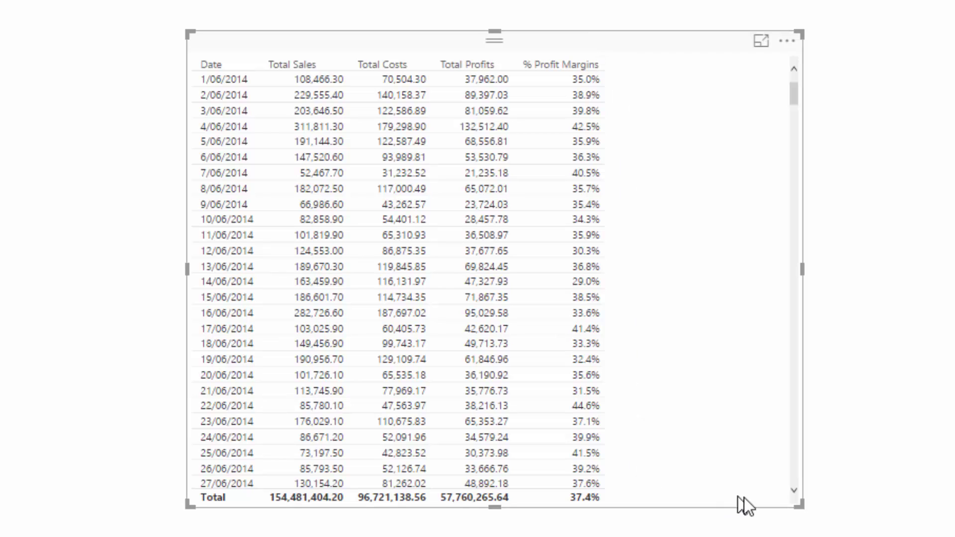
pyautogui.moveTo(801, 503); pyautogui.dragTo(660, 536)
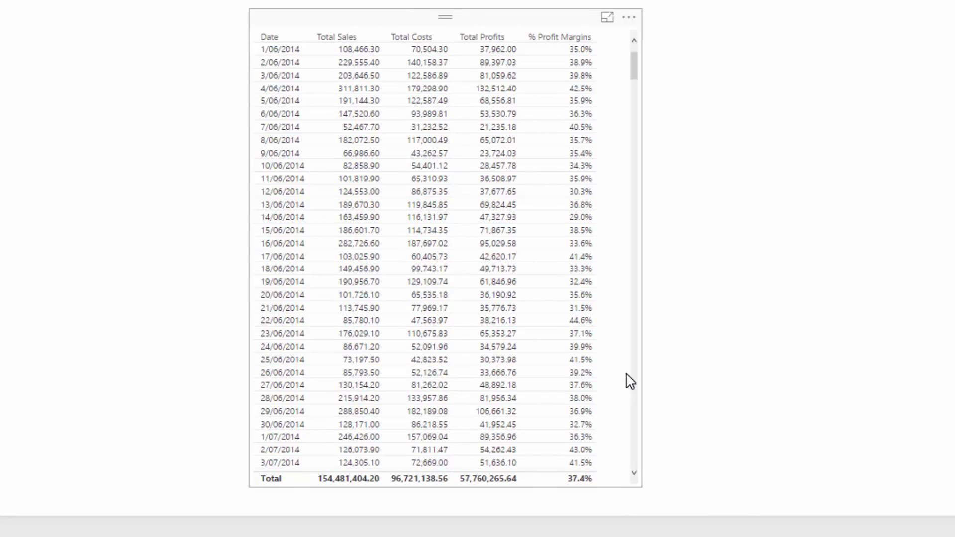
pyautogui.moveTo(642, 247); pyautogui.dragTo(761, 259)
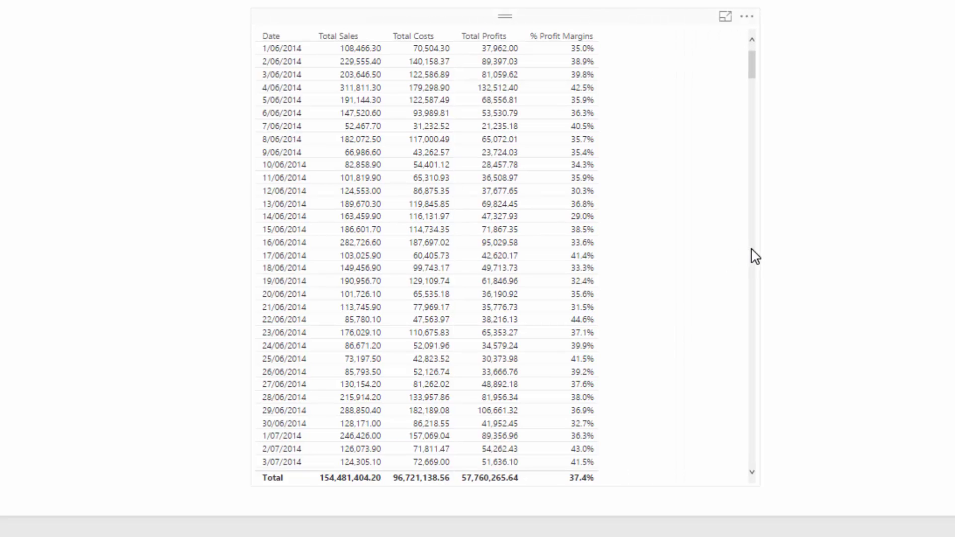
pyautogui.click(759, 248)
pyautogui.moveTo(760, 253); pyautogui.dragTo(655, 241)
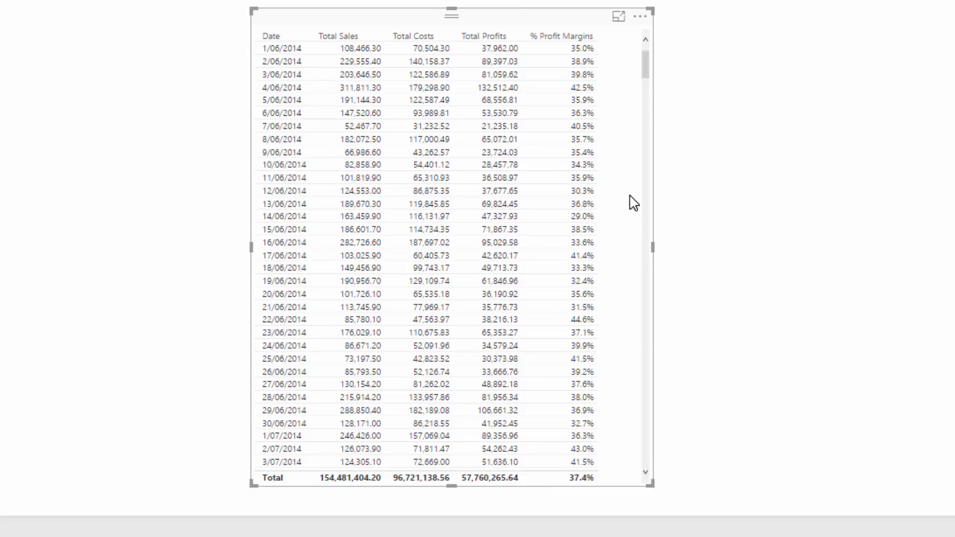
pyautogui.moveTo(634, 203); pyautogui.dragTo(398, 203)
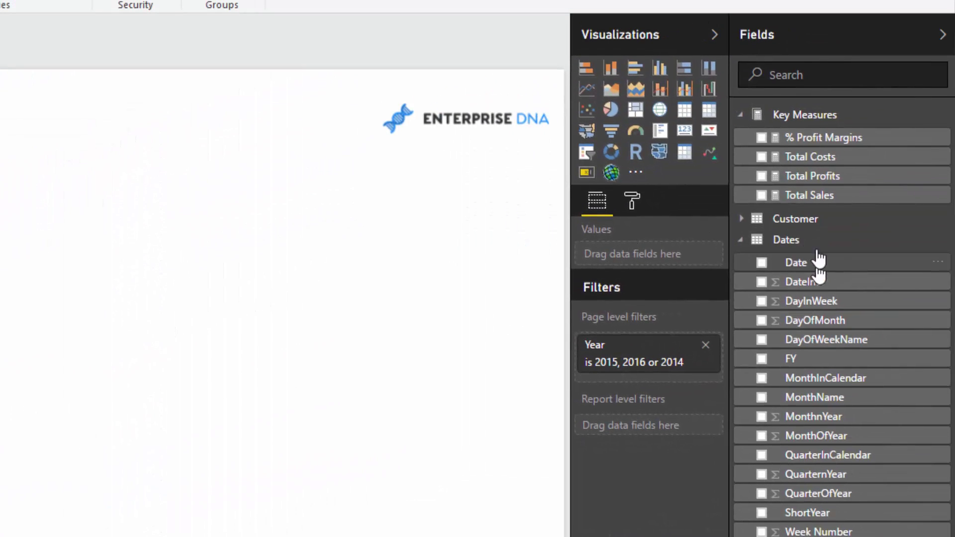
# - Build a table of Customer Names with % Profit Margins
pyautogui.click(741, 241)
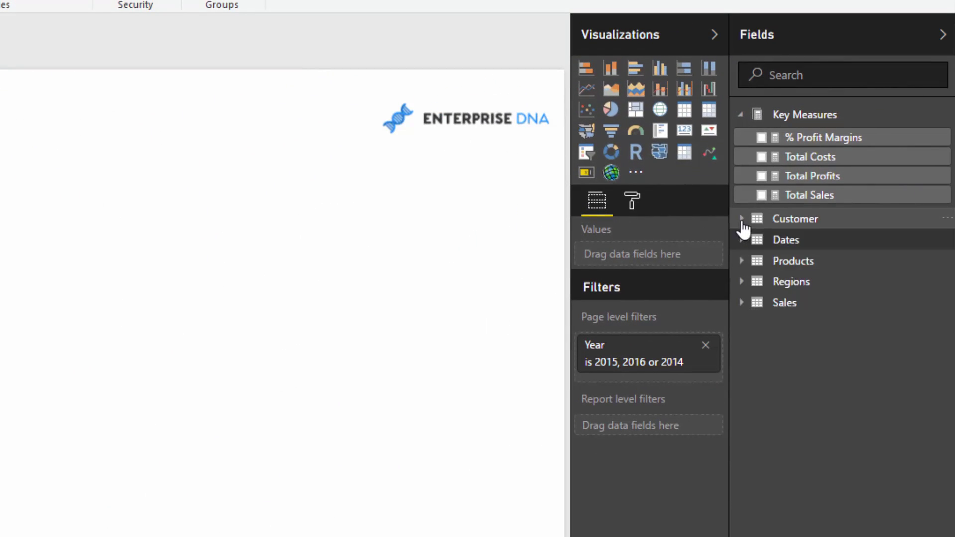
pyautogui.click(742, 220)
pyautogui.moveTo(814, 263); pyautogui.dragTo(202, 271)
pyautogui.moveTo(809, 146); pyautogui.dragTo(640, 280)
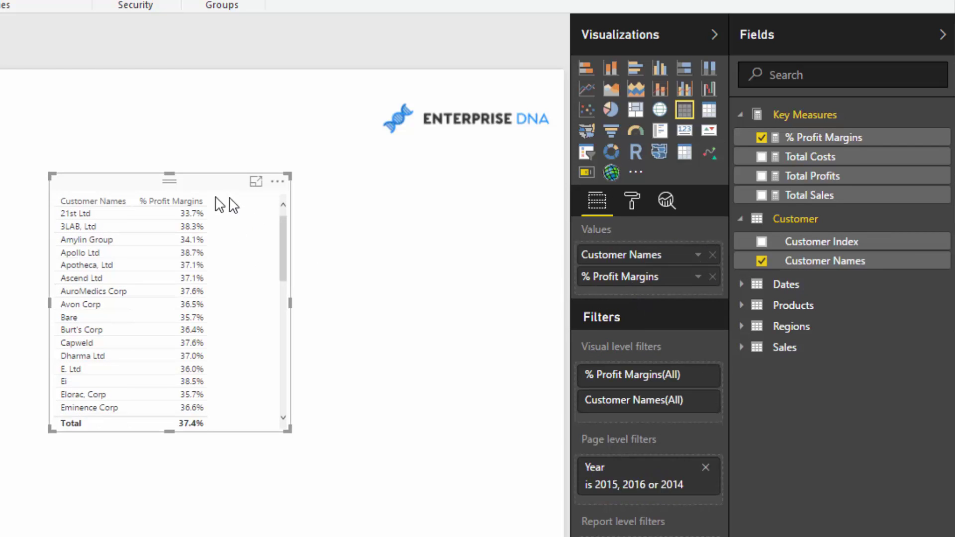
pyautogui.moveTo(214, 197); pyautogui.dragTo(186, 207)
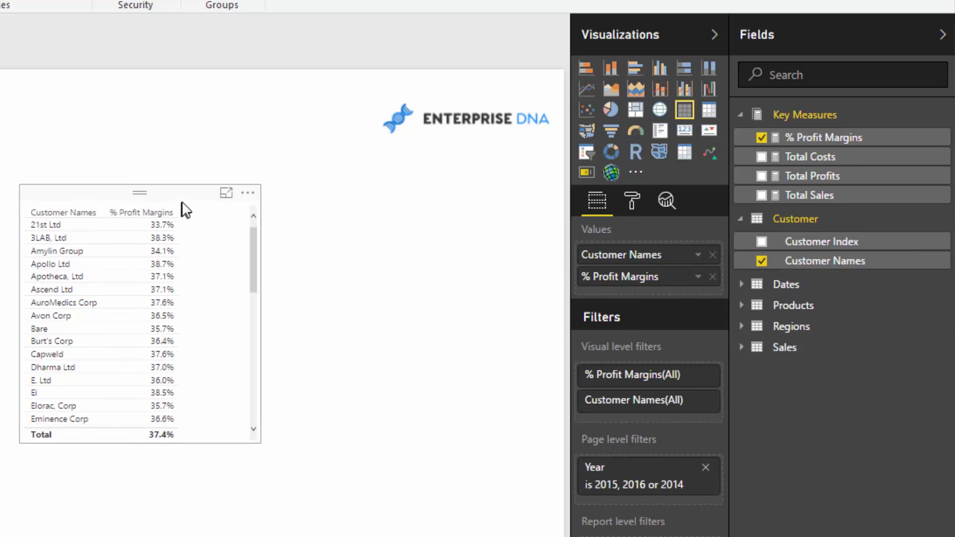
# - Convert it to a bar chart sorted by % Profit Margins, sized to about ten customers
pyautogui.click(587, 77)
pyautogui.moveTo(258, 439); pyautogui.dragTo(307, 500)
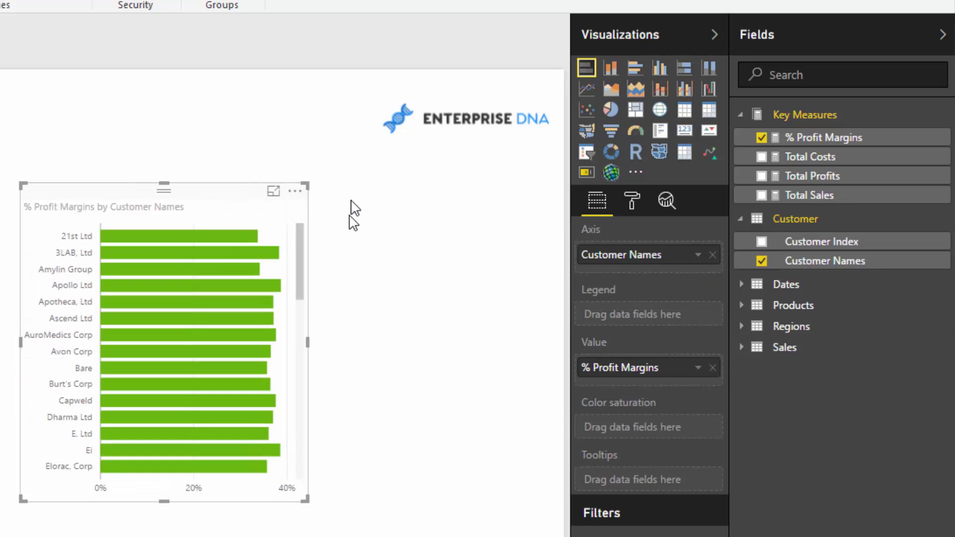
pyautogui.click(295, 192)
pyautogui.click(326, 239)
pyautogui.moveTo(209, 198); pyautogui.dragTo(185, 160)
pyautogui.moveTo(279, 467); pyautogui.dragTo(301, 385)
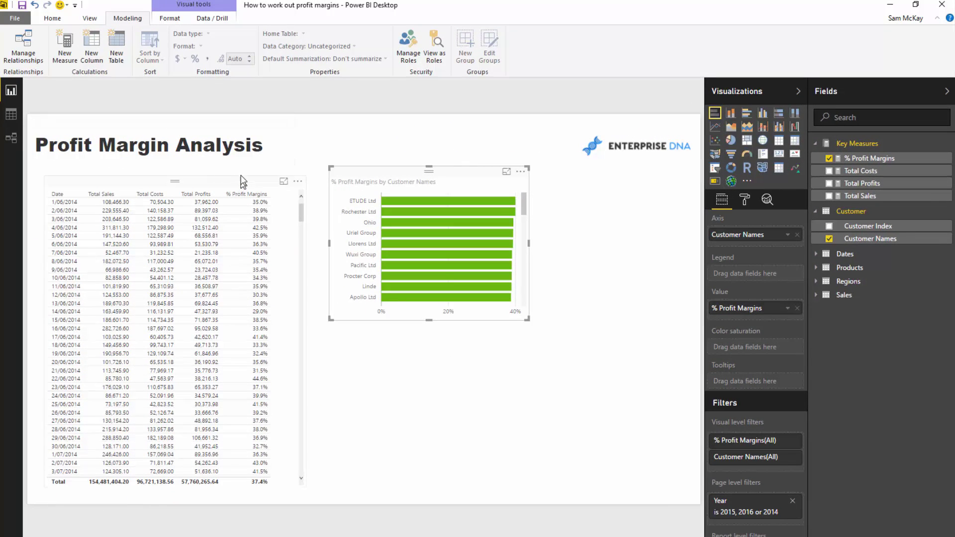
pyautogui.moveTo(243, 181); pyautogui.dragTo(552, 190)
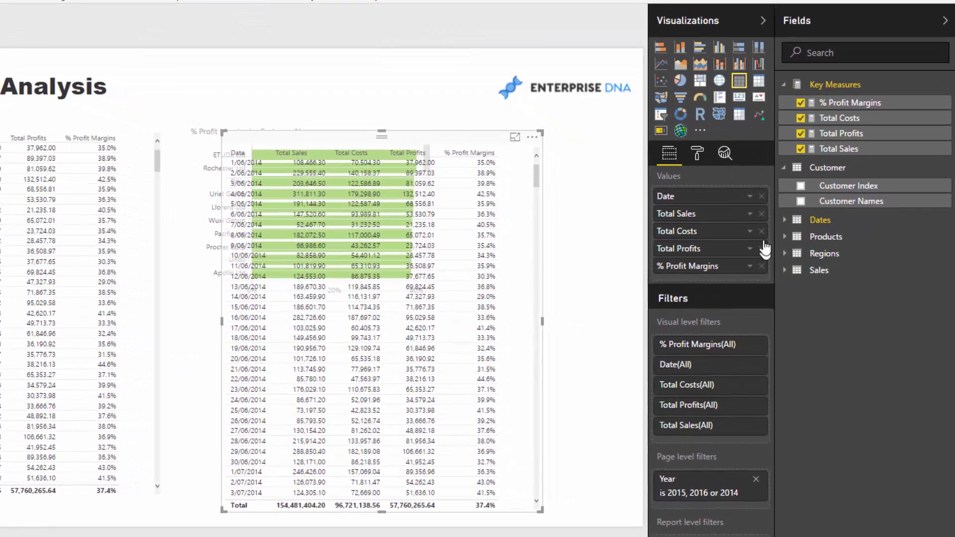
# - Reduce the daily table to % Profit Margins as a line chart below, then resize the bar chart
pyautogui.click(761, 248)
pyautogui.click(761, 232)
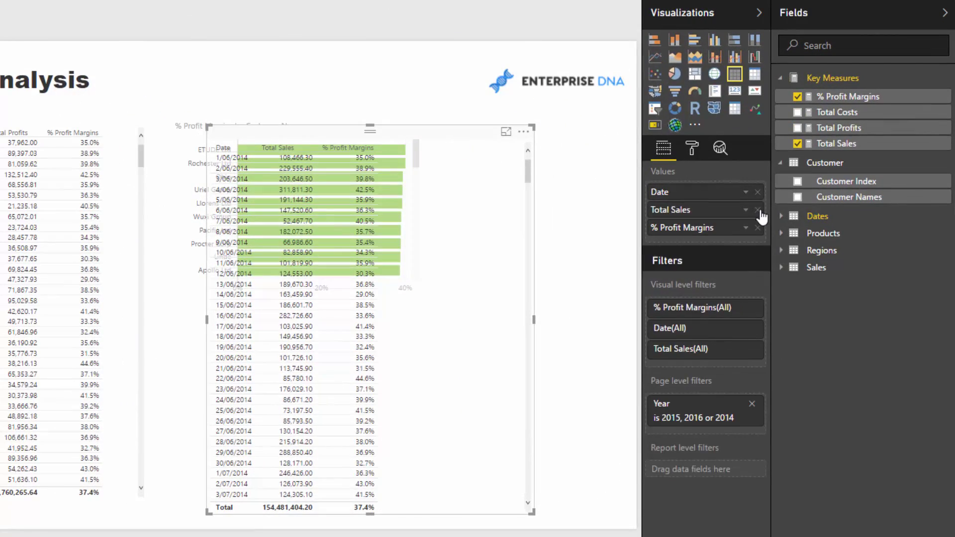
pyautogui.click(762, 214)
pyautogui.click(655, 57)
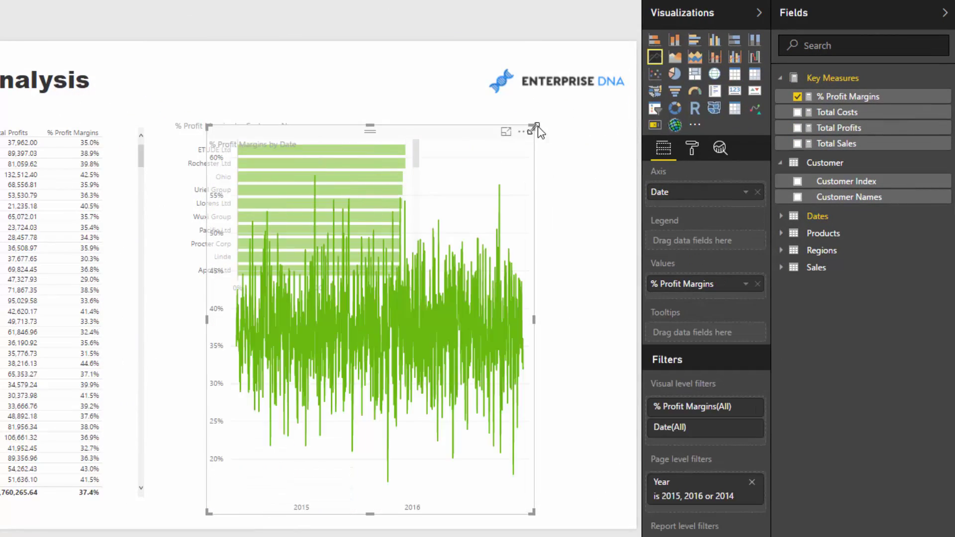
pyautogui.moveTo(532, 127); pyautogui.dragTo(613, 318)
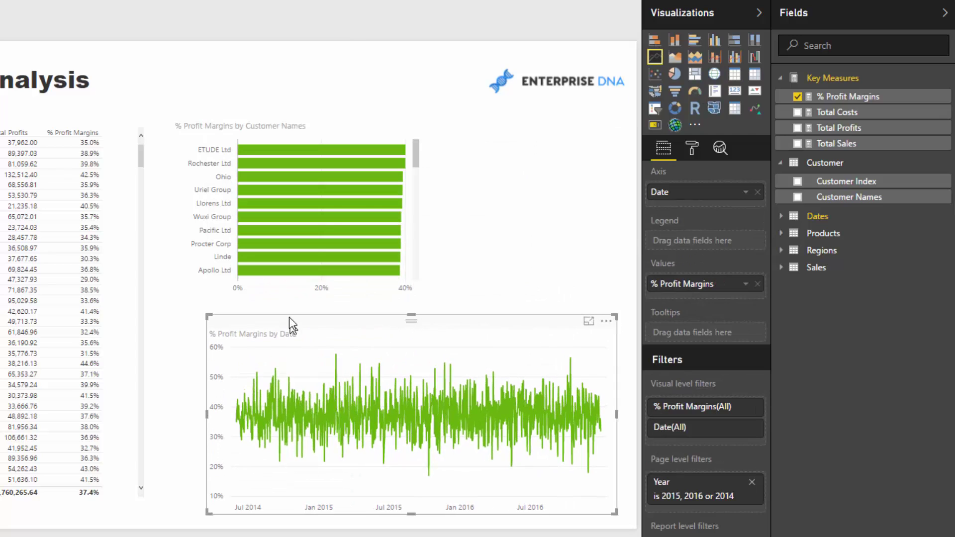
pyautogui.moveTo(207, 318); pyautogui.dragTo(161, 356)
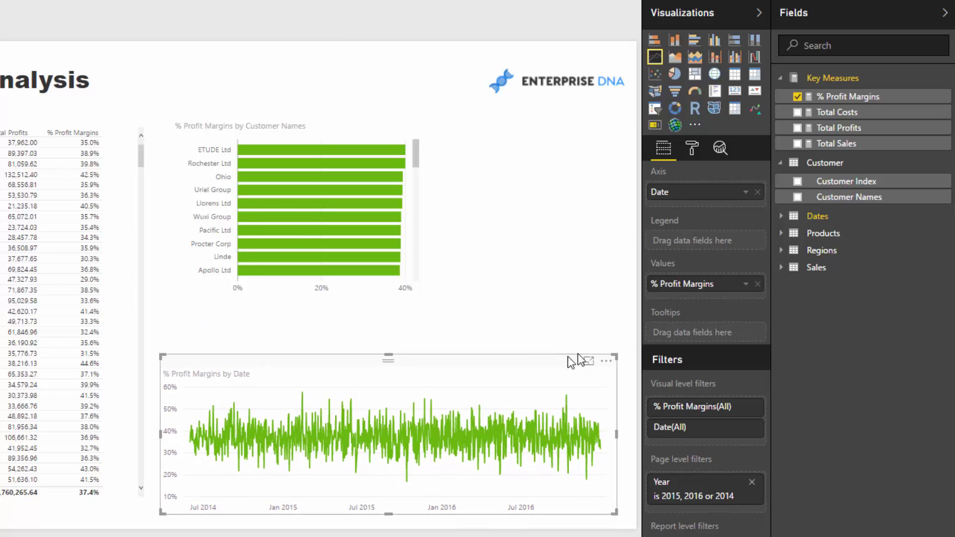
pyautogui.click(625, 363)
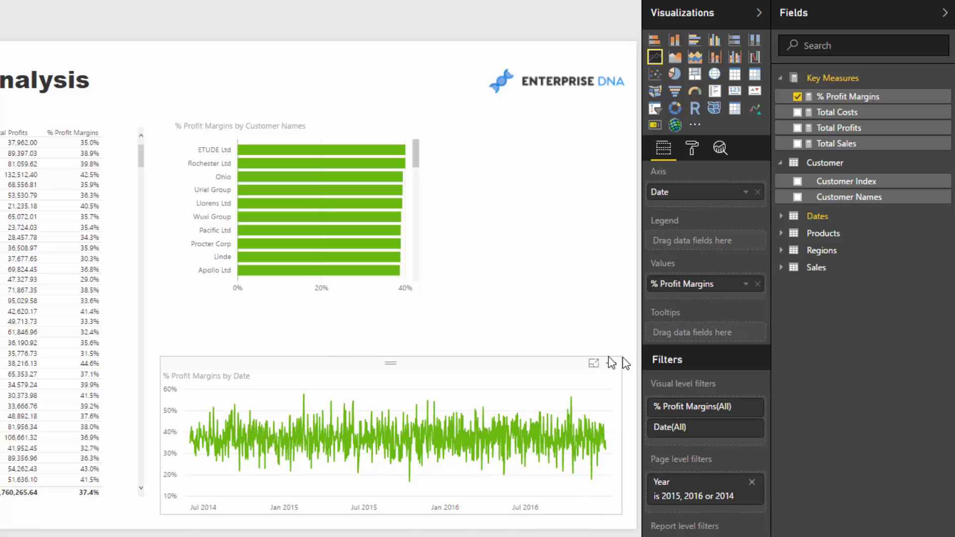
pyautogui.click(350, 119)
pyautogui.moveTo(421, 299); pyautogui.dragTo(396, 357)
# - Duplicate the customer margin bar chart and place the copy beside the original
pyautogui.scroll(-3, 384, 336)
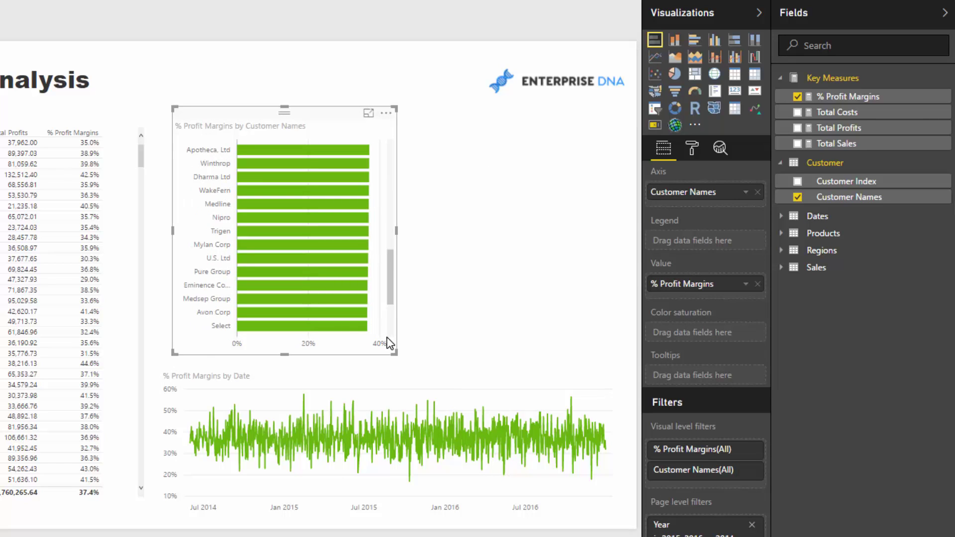
pyautogui.moveTo(393, 315); pyautogui.dragTo(388, 125)
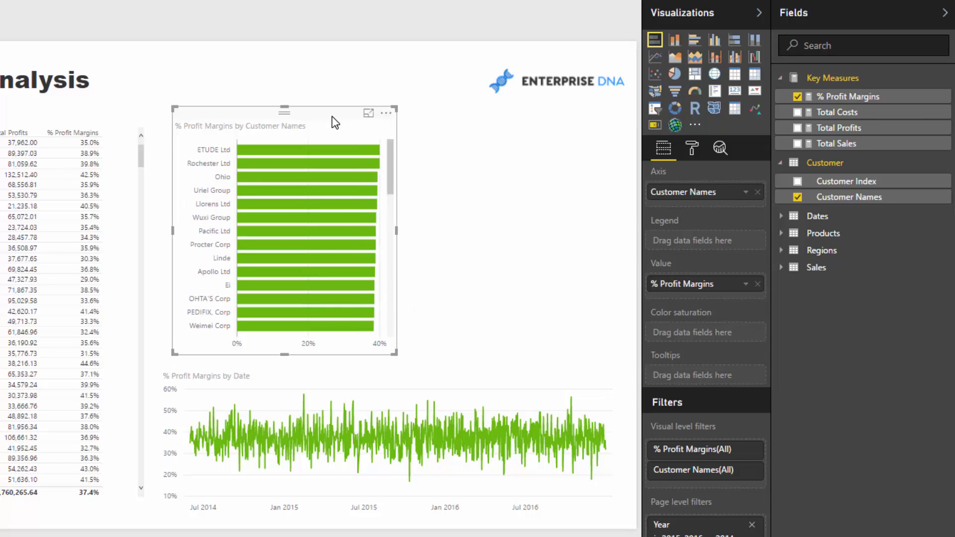
pyautogui.hotkey('ctrl', 'c')
pyautogui.hotkey('ctrl', 'v')
pyautogui.moveTo(332, 115); pyautogui.dragTo(543, 107)
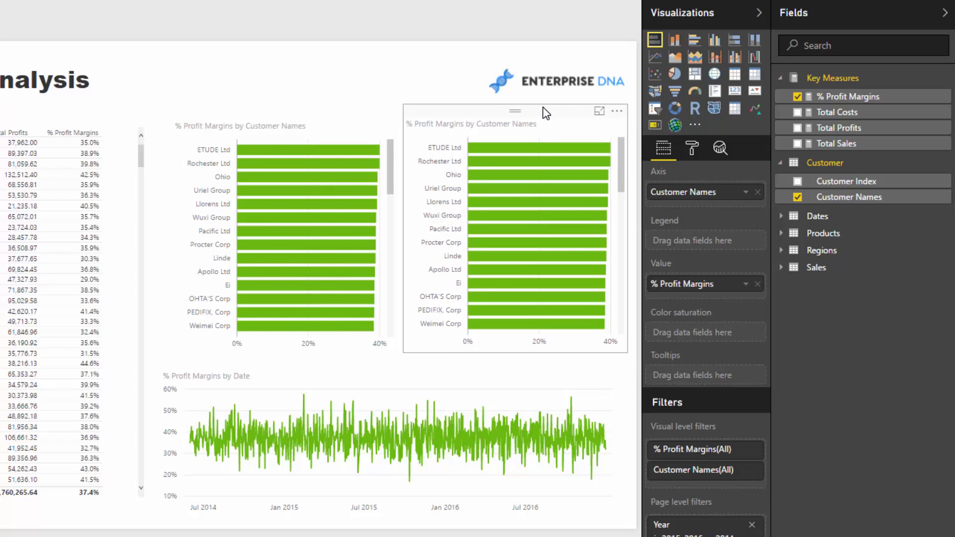
pyautogui.moveTo(343, 123); pyautogui.dragTo(333, 124)
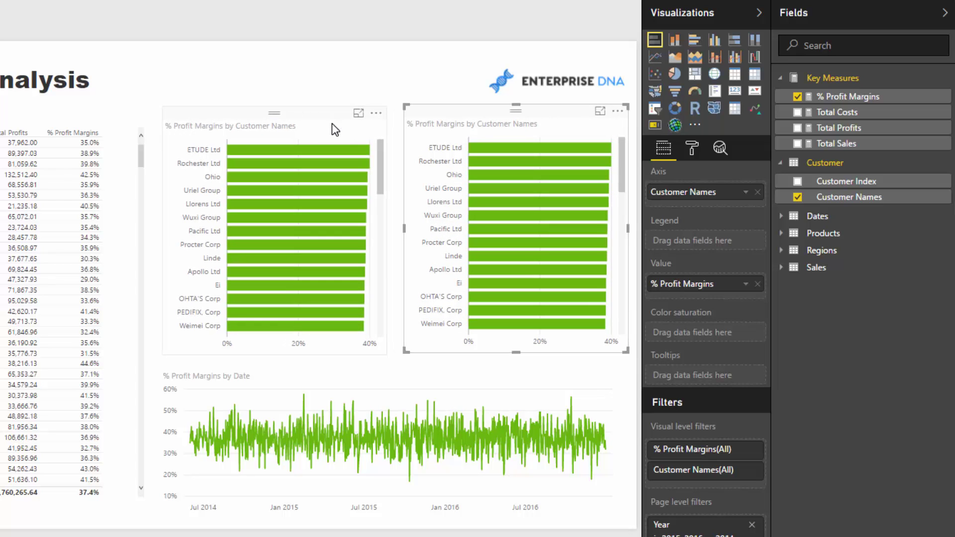
pyautogui.click(556, 115)
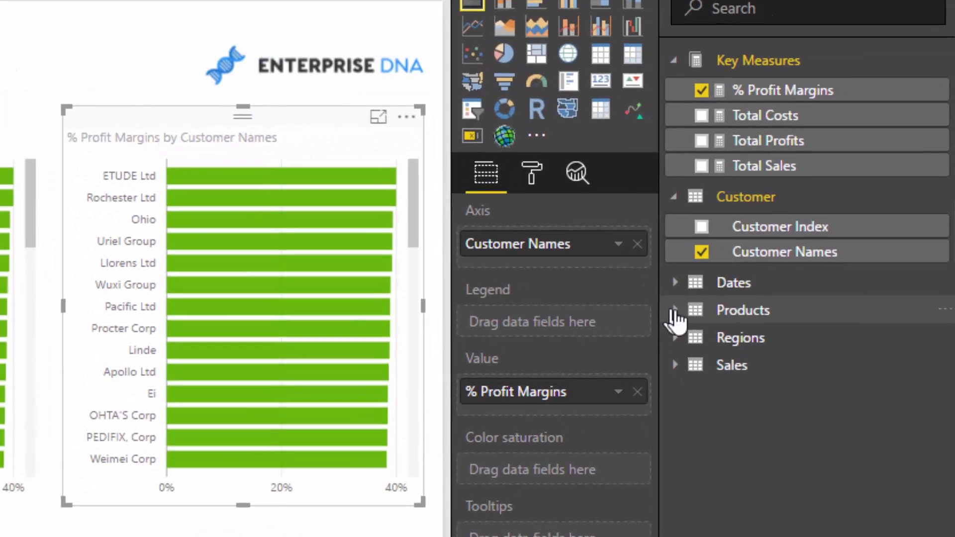
# - Switch the copy's axis from Customer Names to Product Name and turn on data labels
pyautogui.click(675, 310)
pyautogui.moveTo(690, 366); pyautogui.dragTo(549, 262)
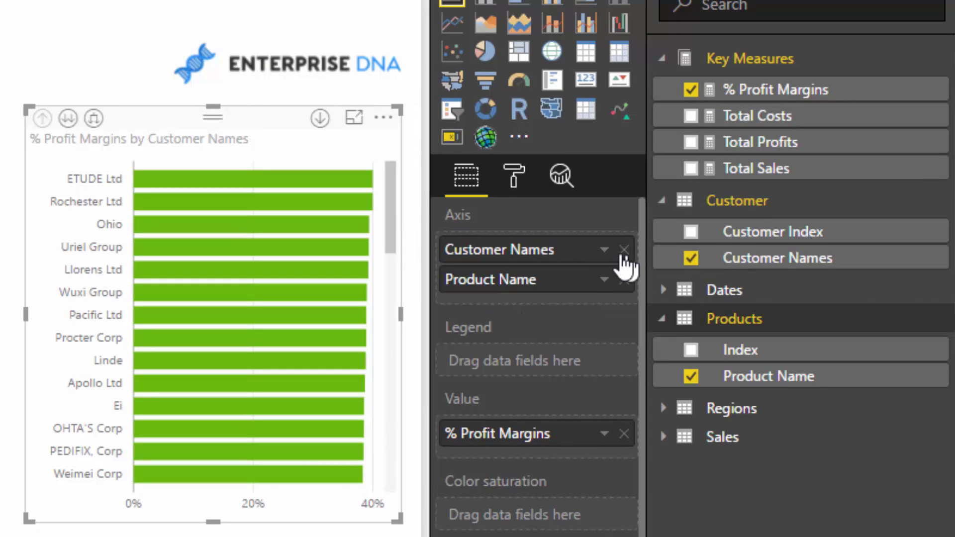
pyautogui.click(623, 250)
pyautogui.moveTo(287, 144); pyautogui.dragTo(294, 144)
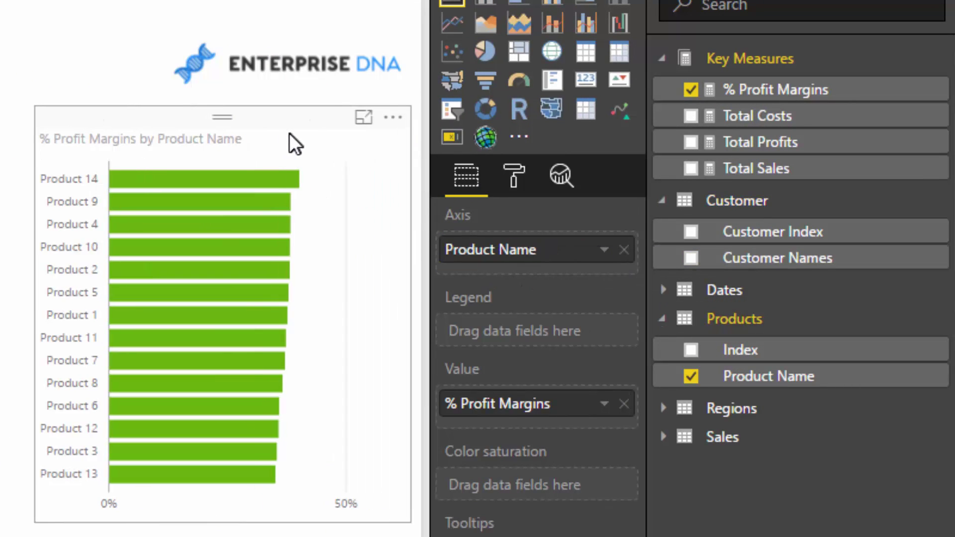
pyautogui.click(514, 175)
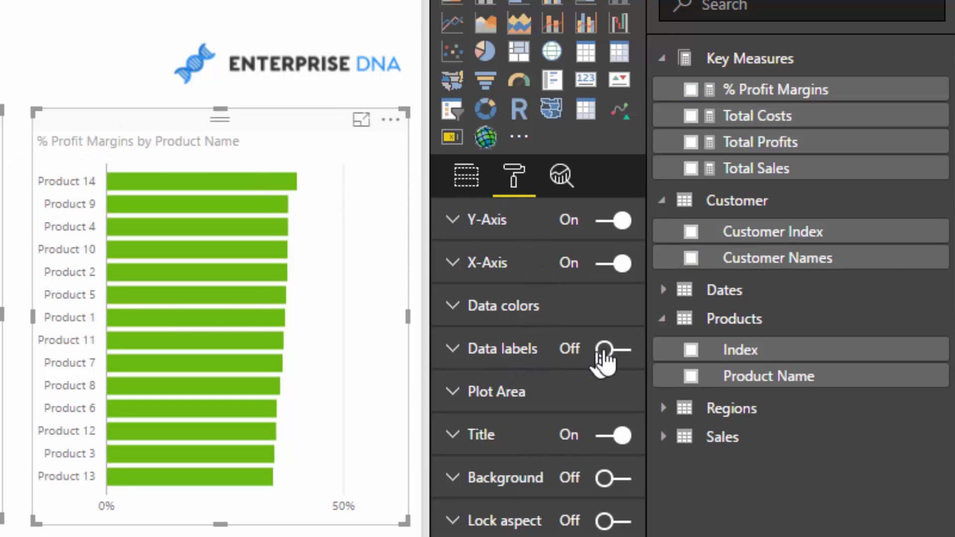
pyautogui.click(618, 351)
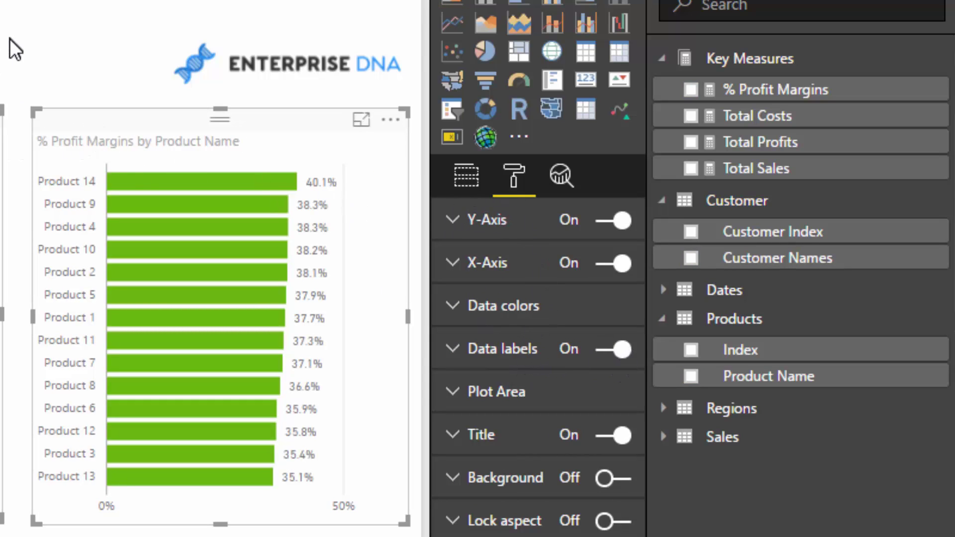
# - Cross-filter the report to Product 14, then Product 9, then Product 4
pyautogui.click(15, 50)
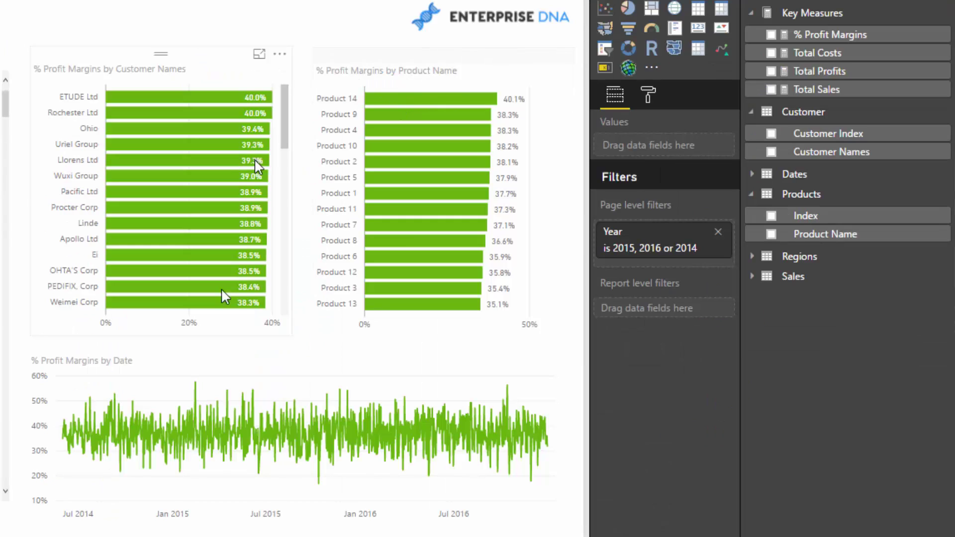
pyautogui.moveTo(421, 98)
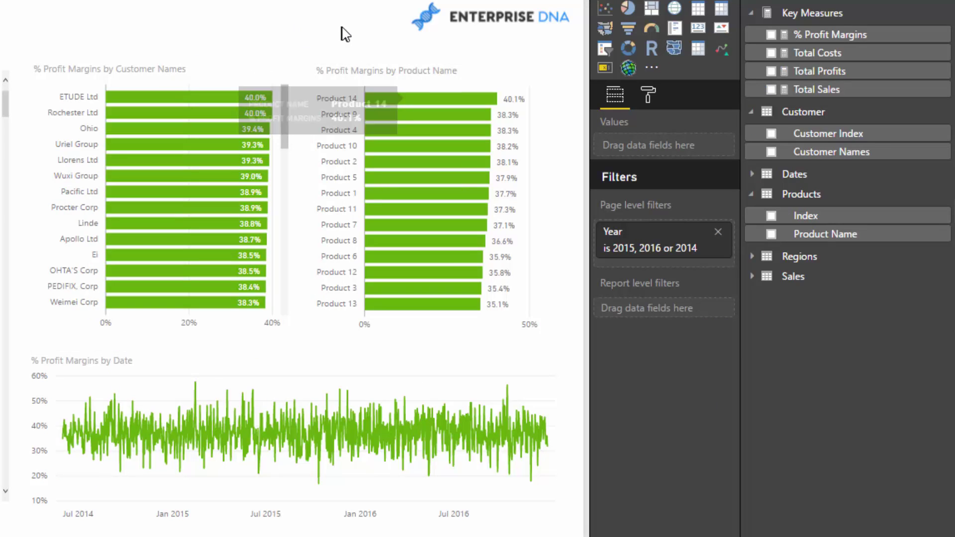
pyautogui.click(438, 100)
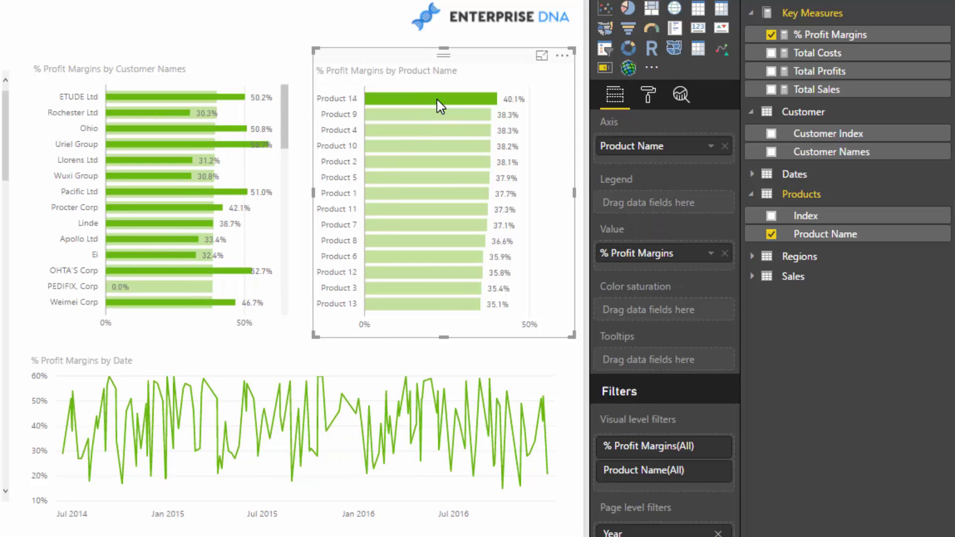
pyautogui.click(429, 116)
pyautogui.click(431, 131)
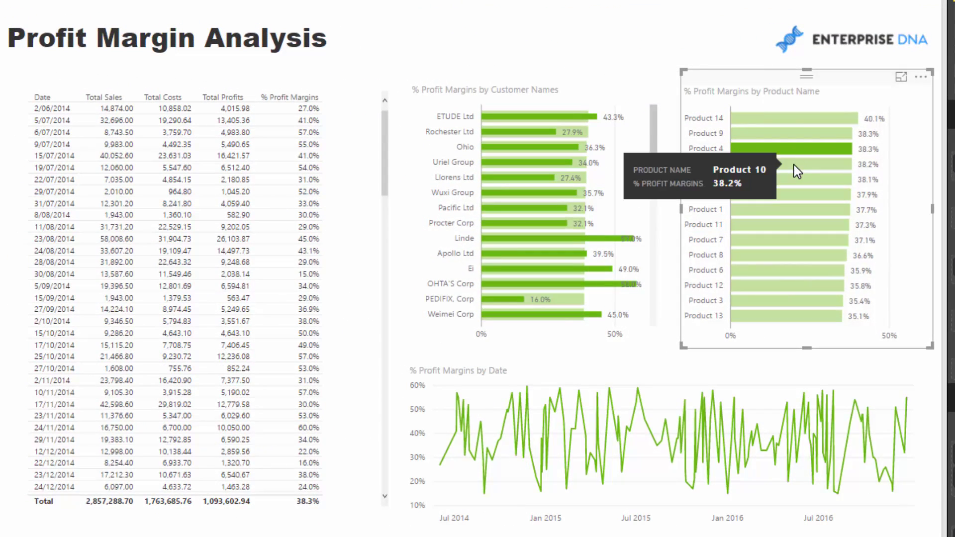
# - Compare Products 10, 2 and 1, nudge the daily table down, and settle on Product 11
pyautogui.click(709, 161)
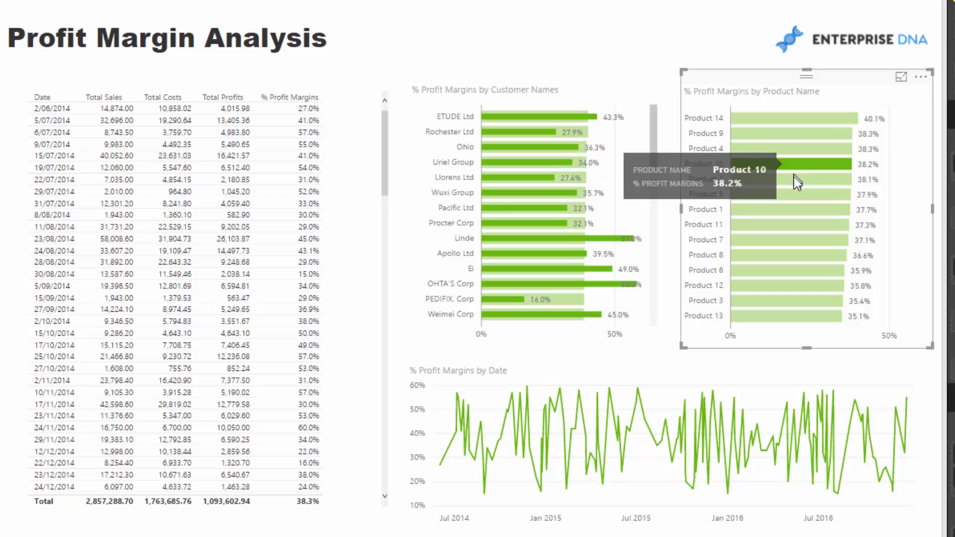
pyautogui.click(708, 174)
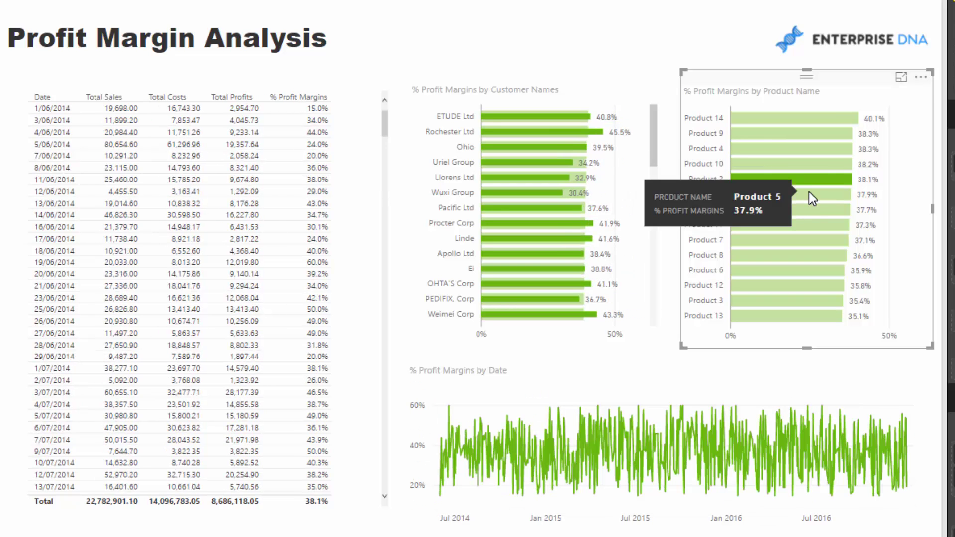
pyautogui.moveTo(299, 74); pyautogui.dragTo(294, 81)
pyautogui.click(788, 211)
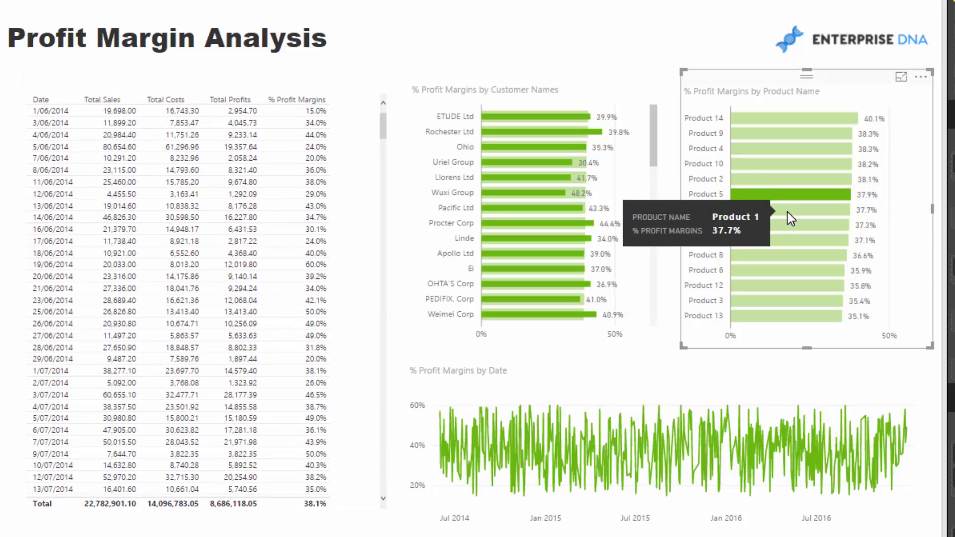
pyautogui.click(788, 226)
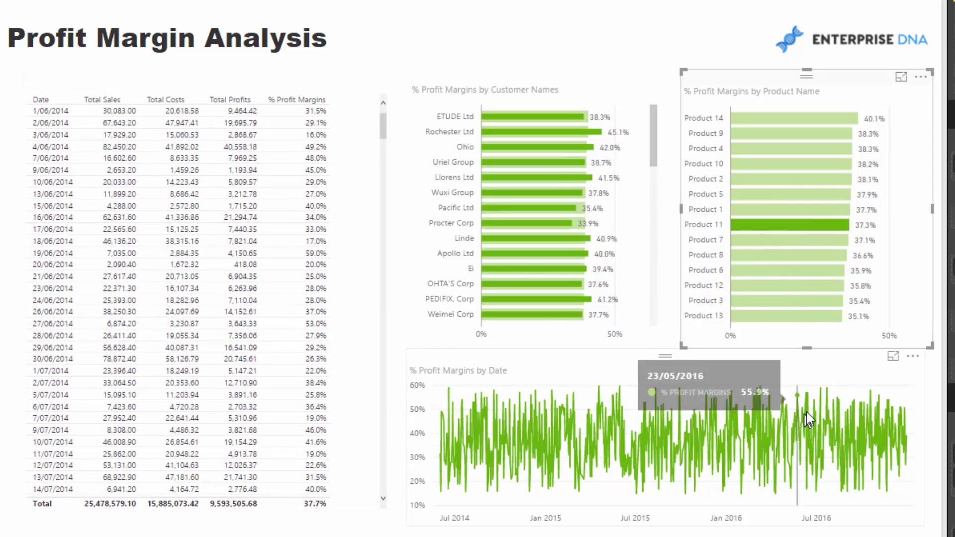
pyautogui.click(846, 379)
# - Turn the date chart into an area chart coloured dark navy blue
pyautogui.click(633, 30)
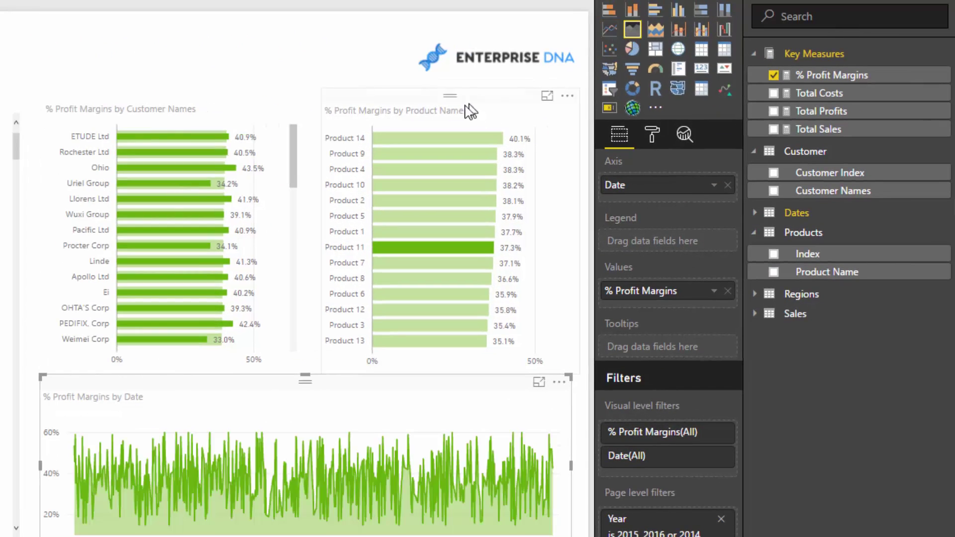
pyautogui.click(652, 136)
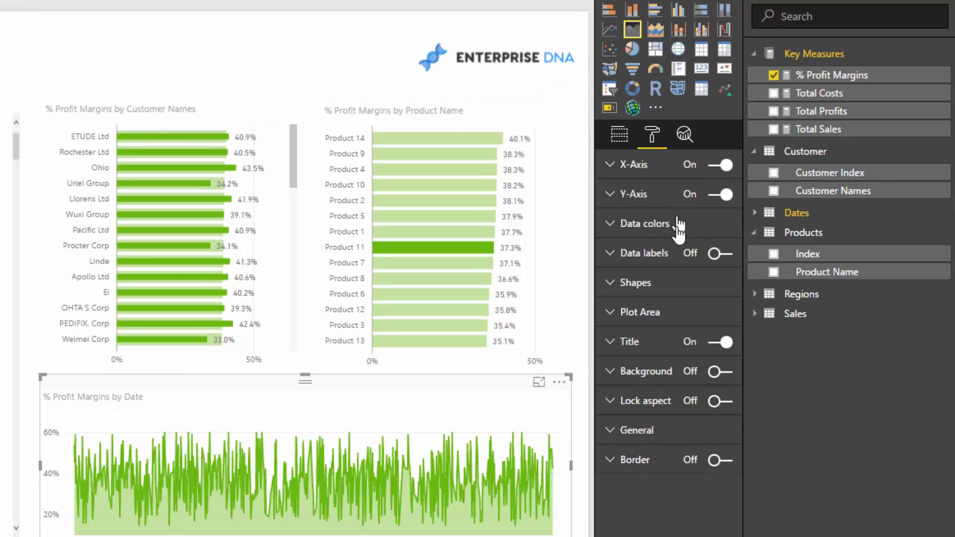
pyautogui.click(637, 225)
pyautogui.click(716, 254)
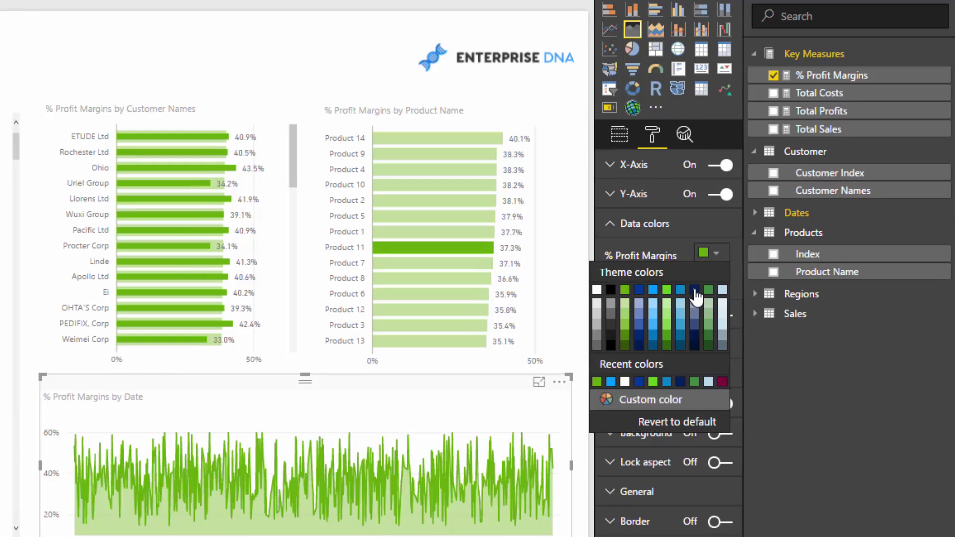
pyautogui.click(695, 290)
# - Colour the product chart's bars dark green and clear the Product 11 highlight
pyautogui.click(572, 142)
pyautogui.click(712, 253)
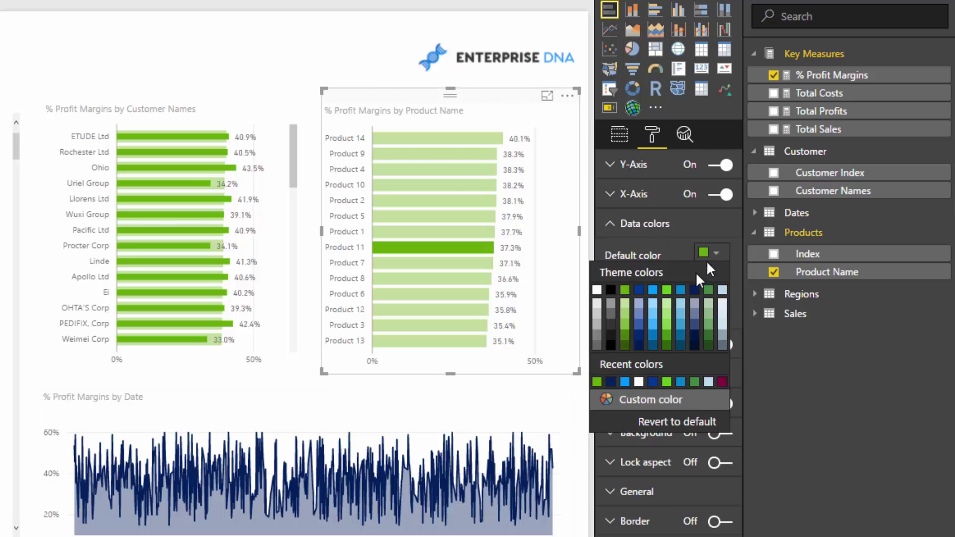
pyautogui.click(707, 294)
pyautogui.click(263, 80)
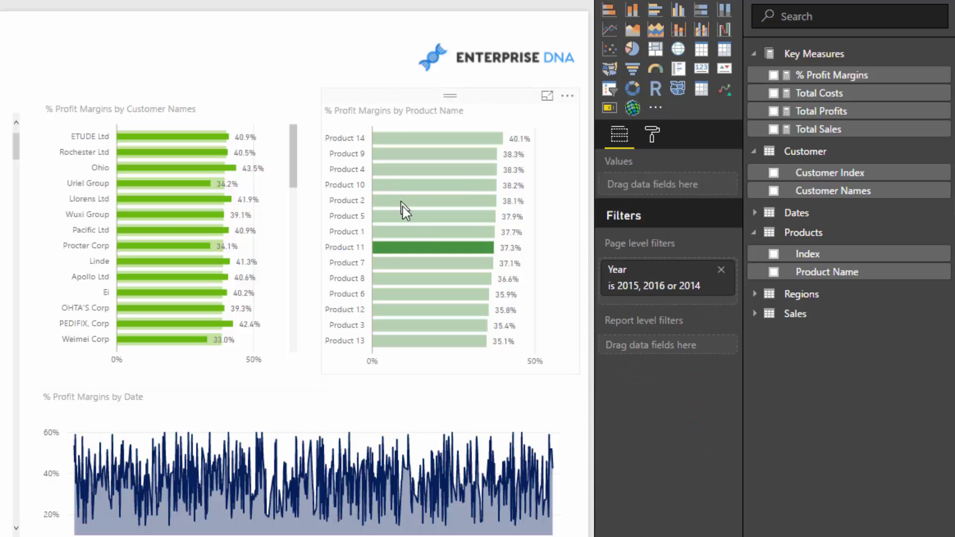
pyautogui.click(408, 232)
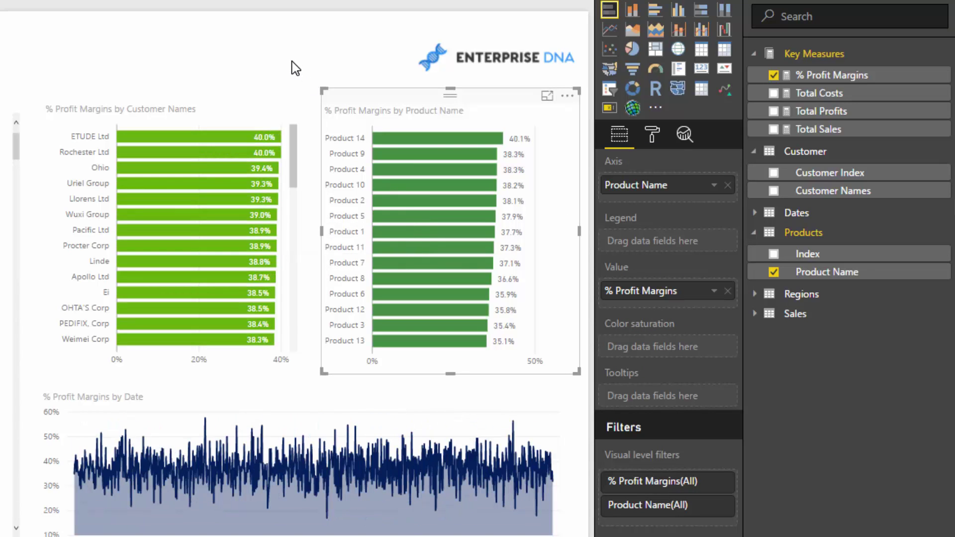
pyautogui.click(294, 68)
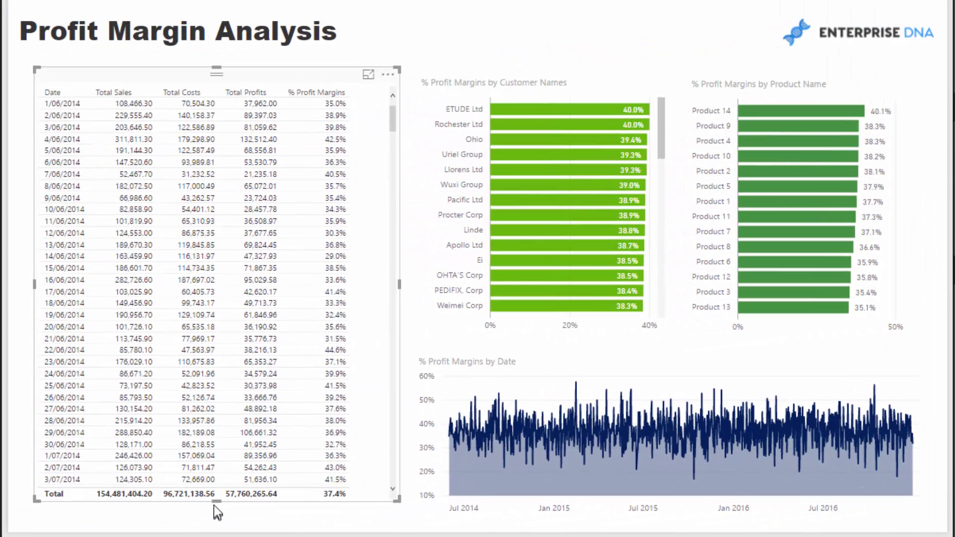
# - Shorten the table to half height and place a narrowed copy of the date chart at lower left
pyautogui.moveTo(215, 504); pyautogui.dragTo(244, 330)
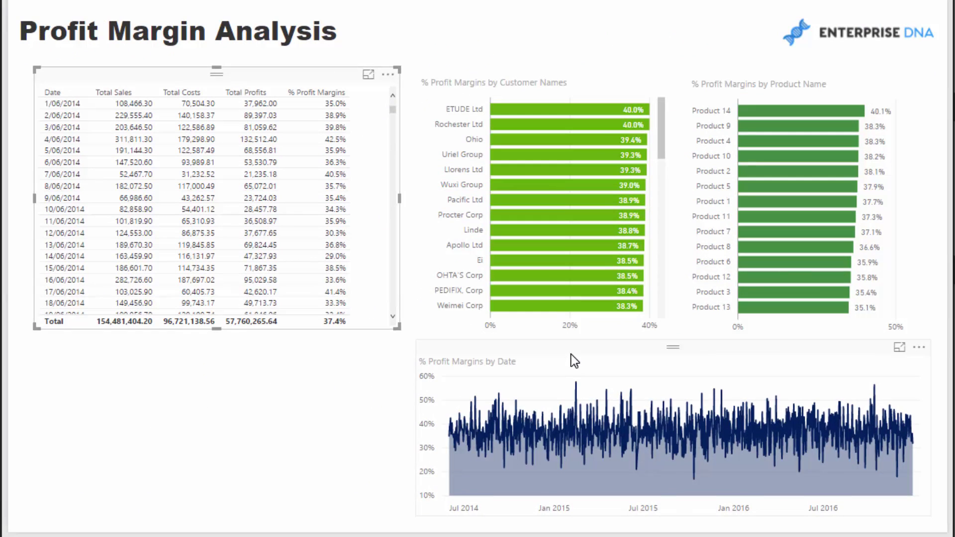
pyautogui.moveTo(632, 352); pyautogui.dragTo(240, 350)
pyautogui.moveTo(543, 428); pyautogui.dragTo(395, 411)
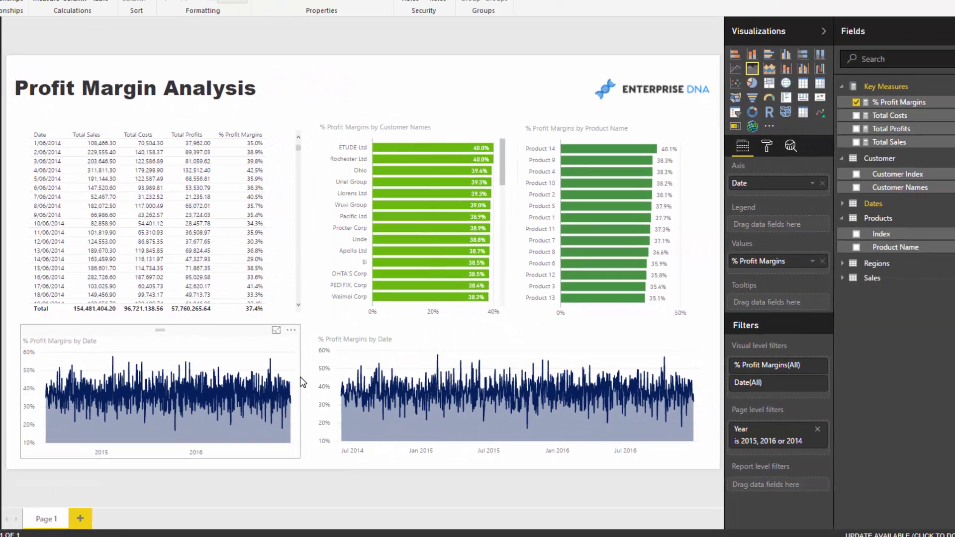
# - Replace Date with MonthInCalendar on the new chart's axis, then view the Dates table data
pyautogui.click(842, 204)
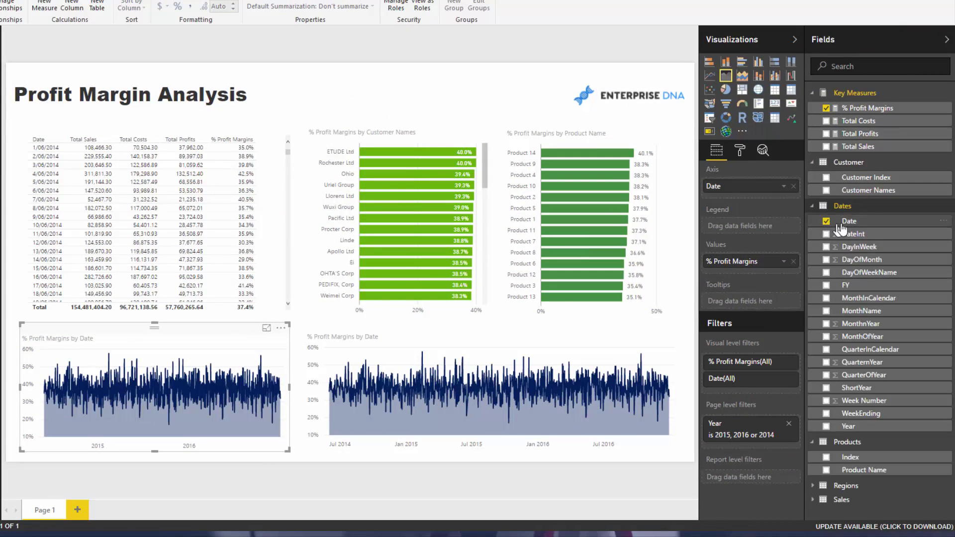
pyautogui.moveTo(868, 299); pyautogui.dragTo(792, 192)
pyautogui.click(794, 186)
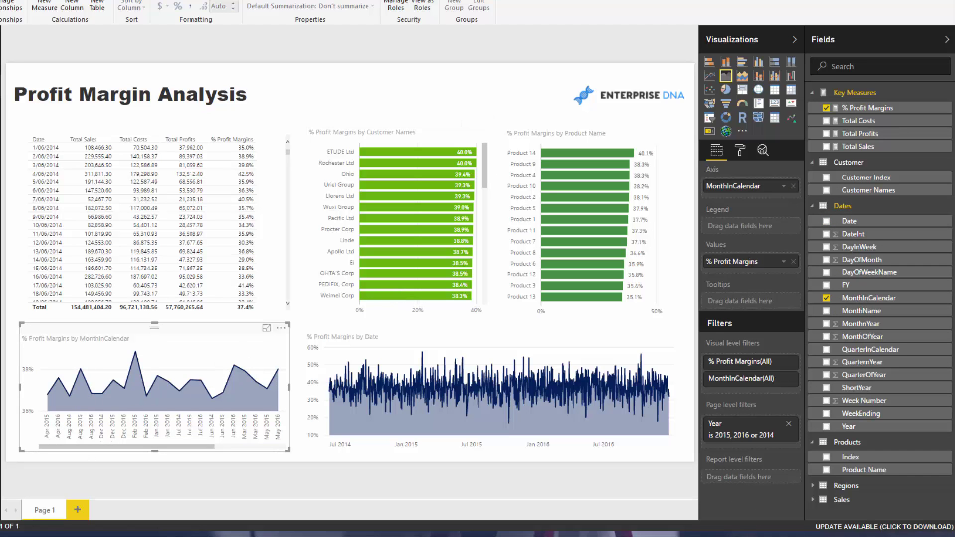
pyautogui.click(10, 86)
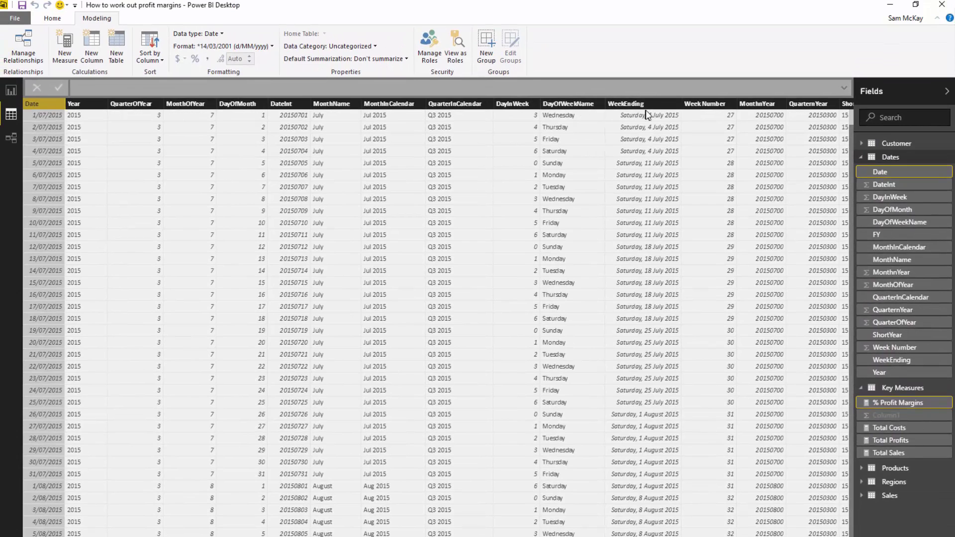
# - Sort the MonthInCalendar column by MonthnYear and go back to the report page
pyautogui.click(757, 103)
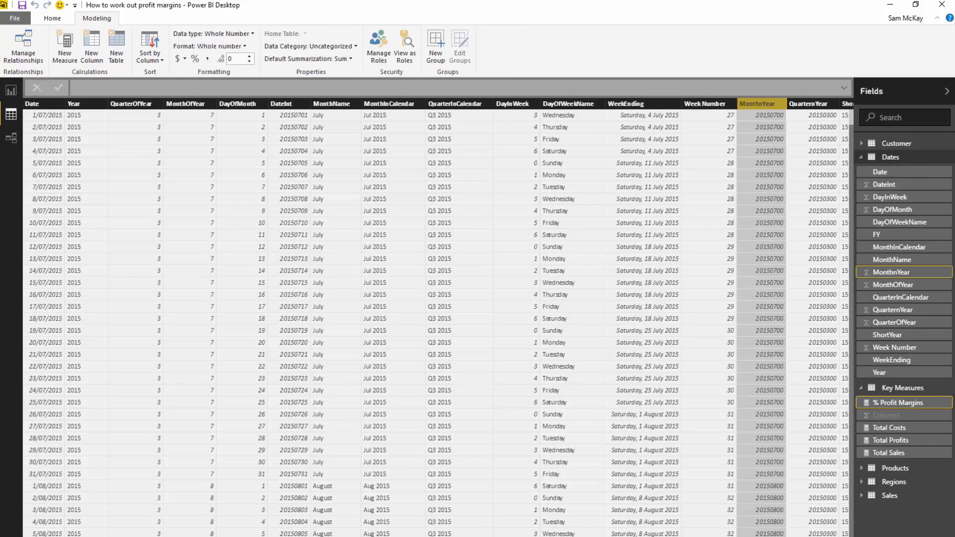
pyautogui.click(387, 104)
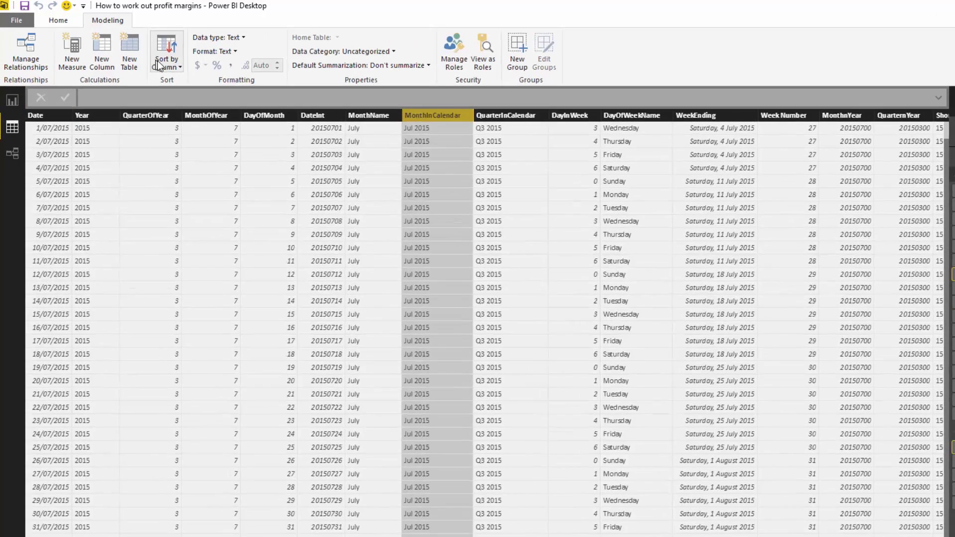
pyautogui.click(150, 55)
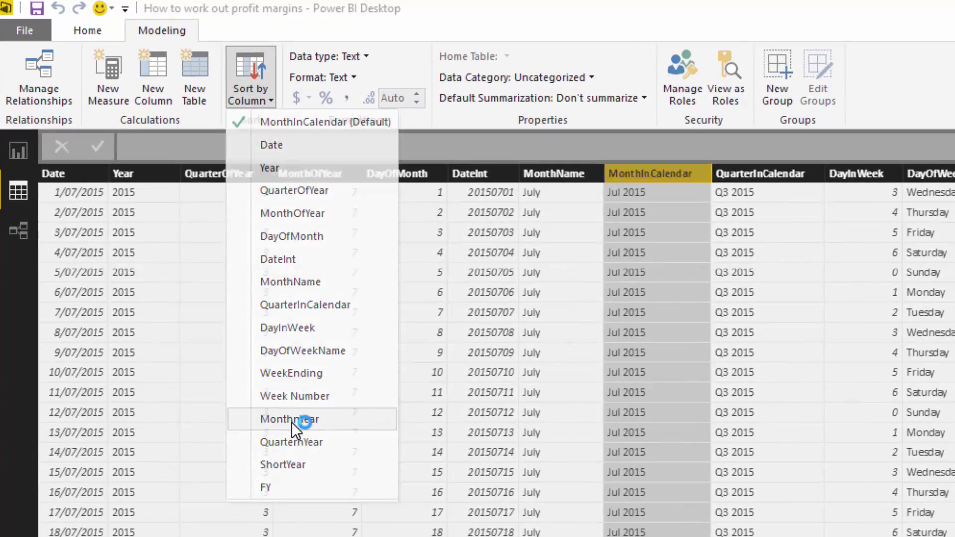
pyautogui.click(251, 363)
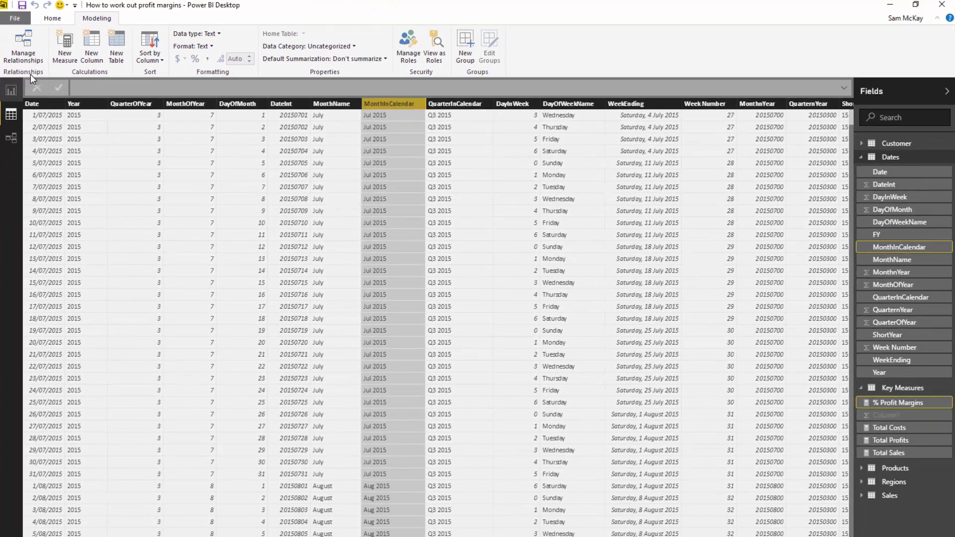
pyautogui.click(11, 91)
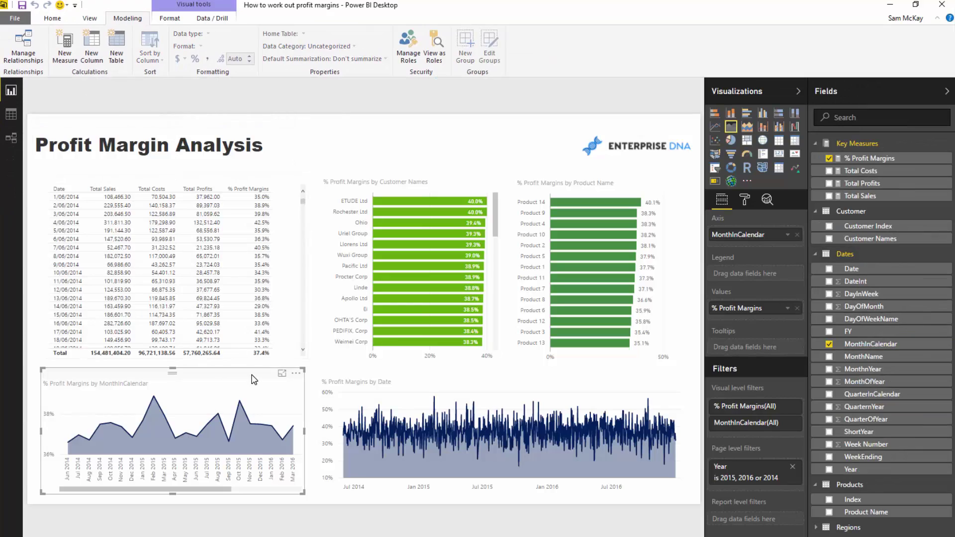
# - Make the monthly chart a clustered column chart, adjust the layout, and show the % Profit Margins formula
pyautogui.click(730, 115)
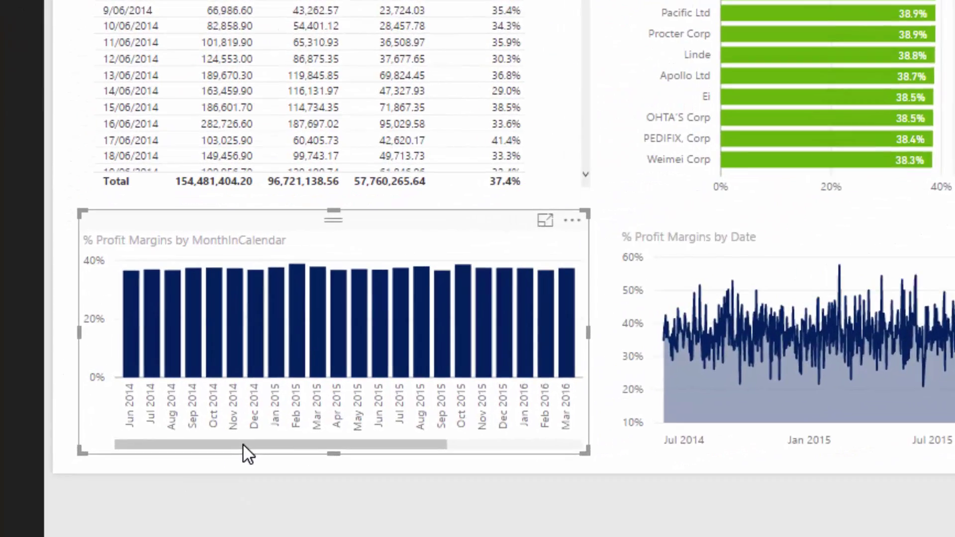
pyautogui.moveTo(128, 492)
pyautogui.mouseDown()
pyautogui.moveTo(206, 495)
pyautogui.moveTo(145, 495)
pyautogui.mouseUp()
pyautogui.moveTo(360, 436); pyautogui.dragTo(318, 444)
pyautogui.moveTo(404, 440); pyautogui.dragTo(320, 429)
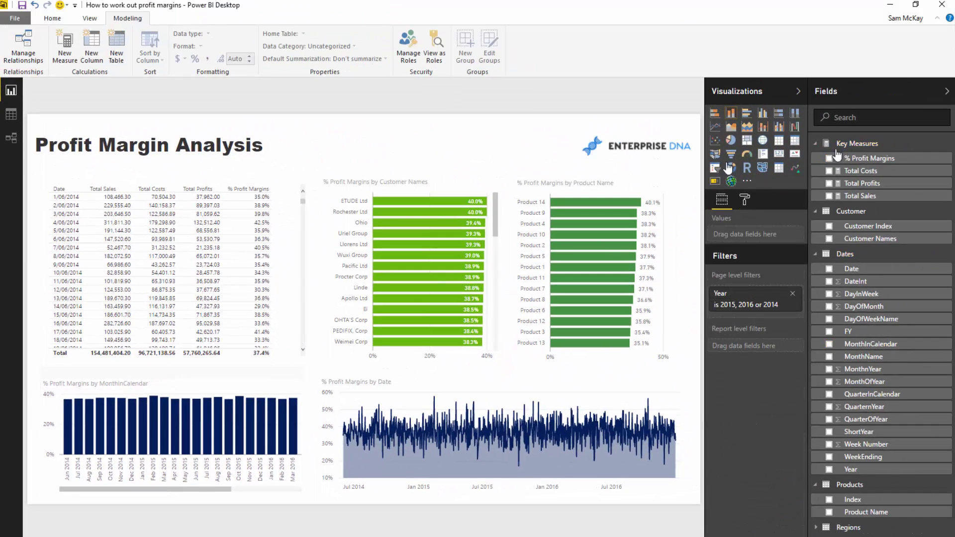
pyautogui.click(869, 158)
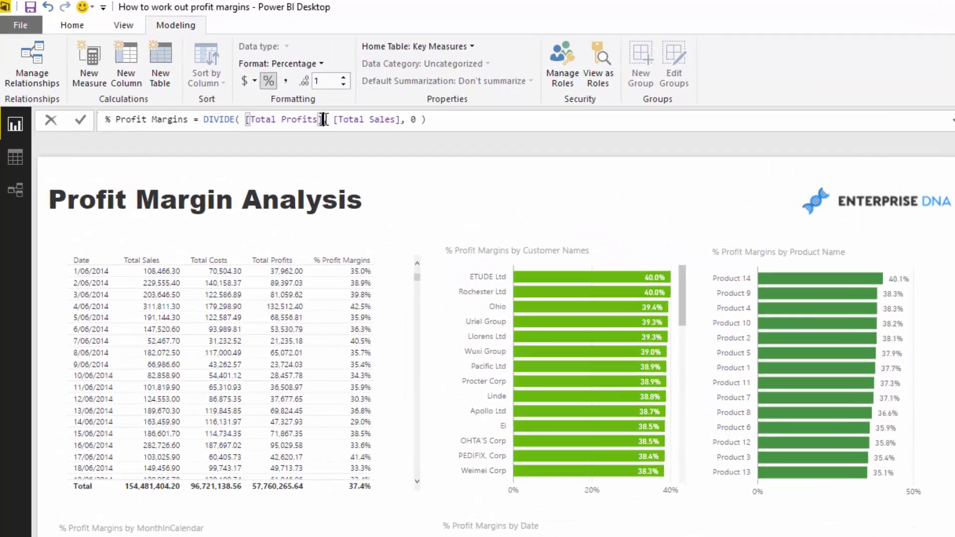
# - Point out Total Profits in the margin formula, leave it unchanged, and highlight the Total Sales formula
pyautogui.moveTo(237, 86); pyautogui.dragTo(178, 87)
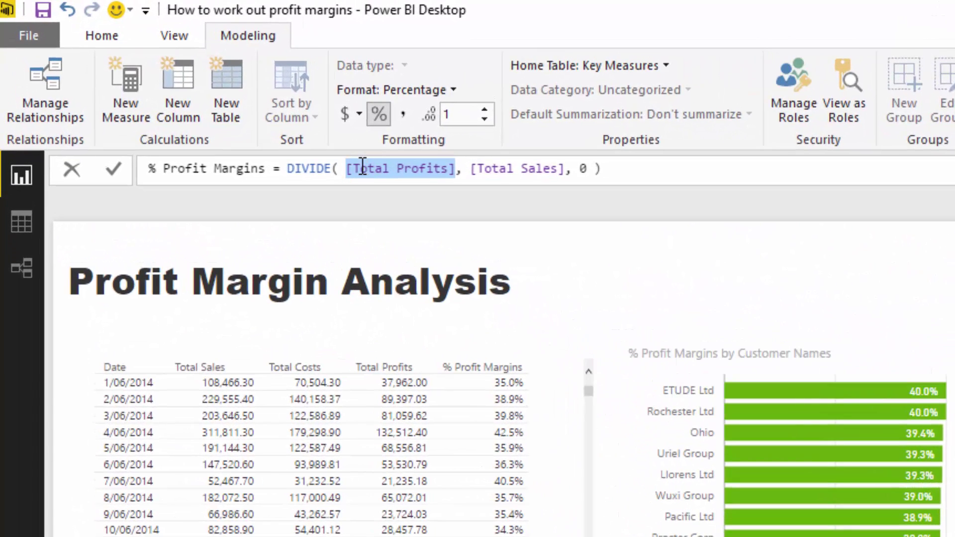
pyautogui.click(622, 183)
pyautogui.press('Return')
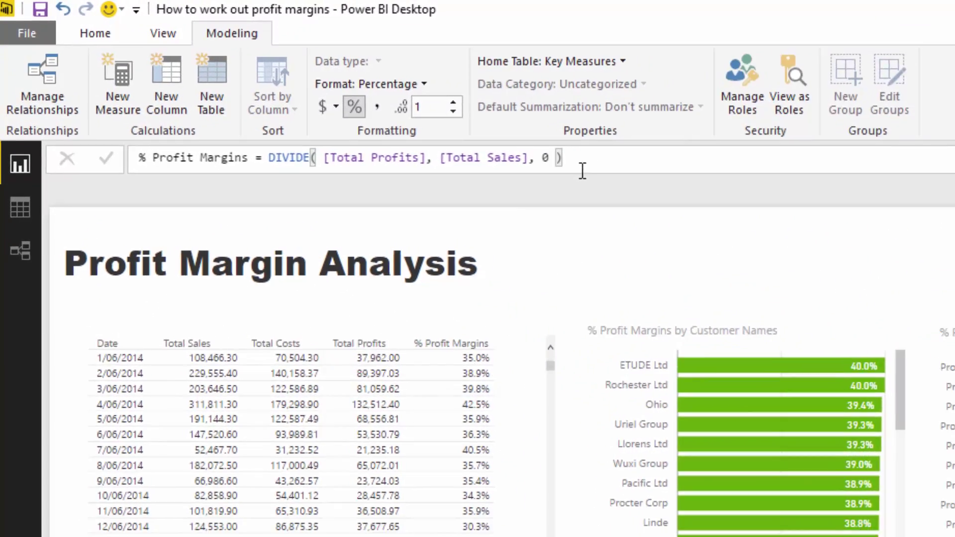
pyautogui.click(851, 196)
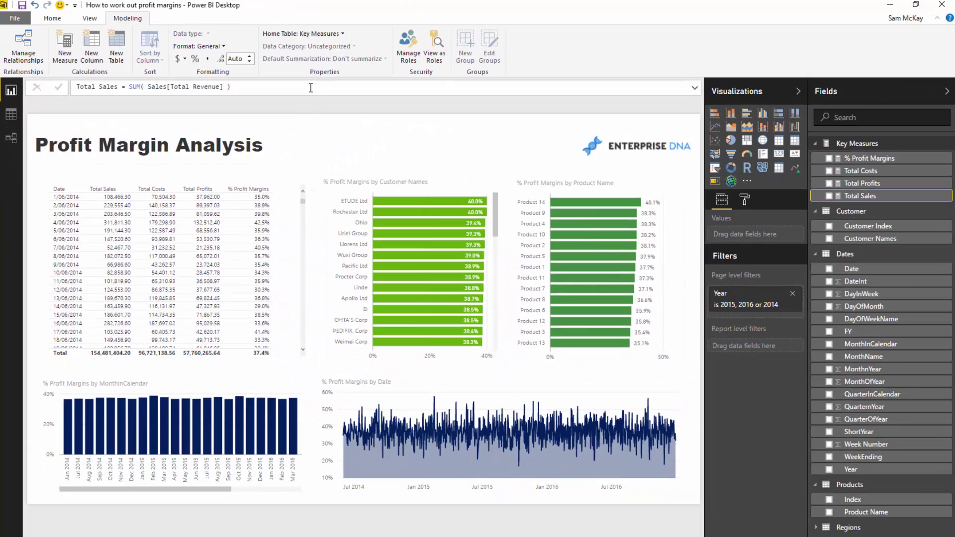
pyautogui.moveTo(311, 87); pyautogui.dragTo(50, 88)
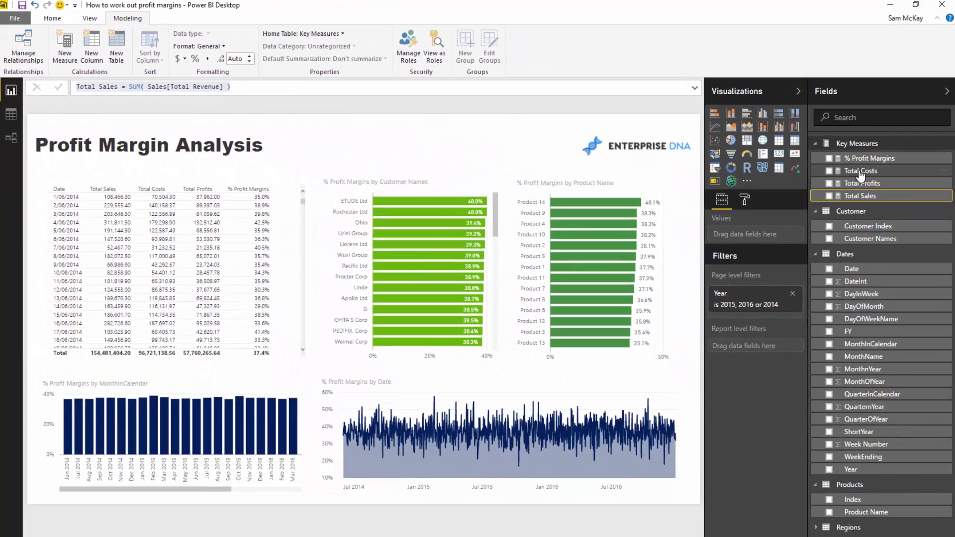
# - Step through the Total Costs, Total Profits, % Profit Margins and Total Sales formulas, ending on Total Costs
pyautogui.click(861, 172)
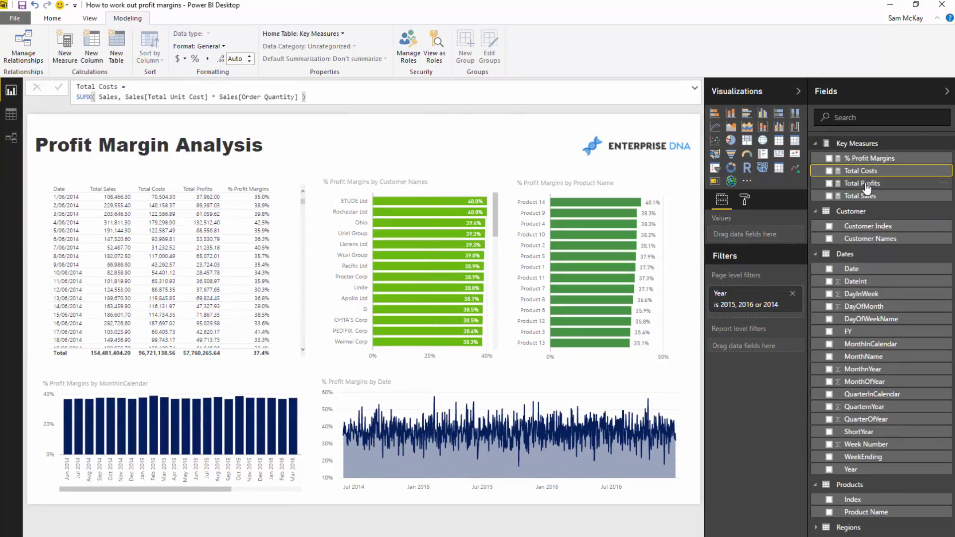
pyautogui.click(866, 184)
pyautogui.click(871, 160)
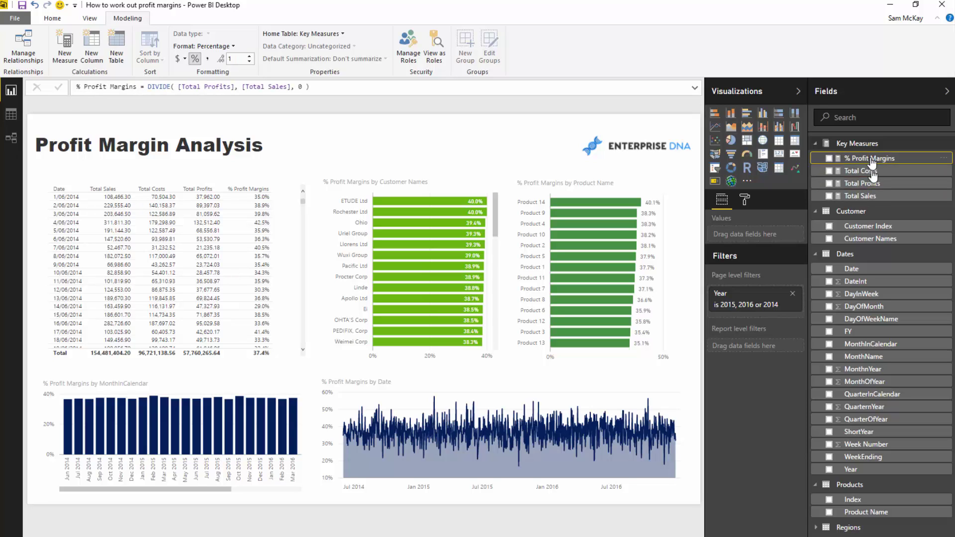
pyautogui.click(869, 195)
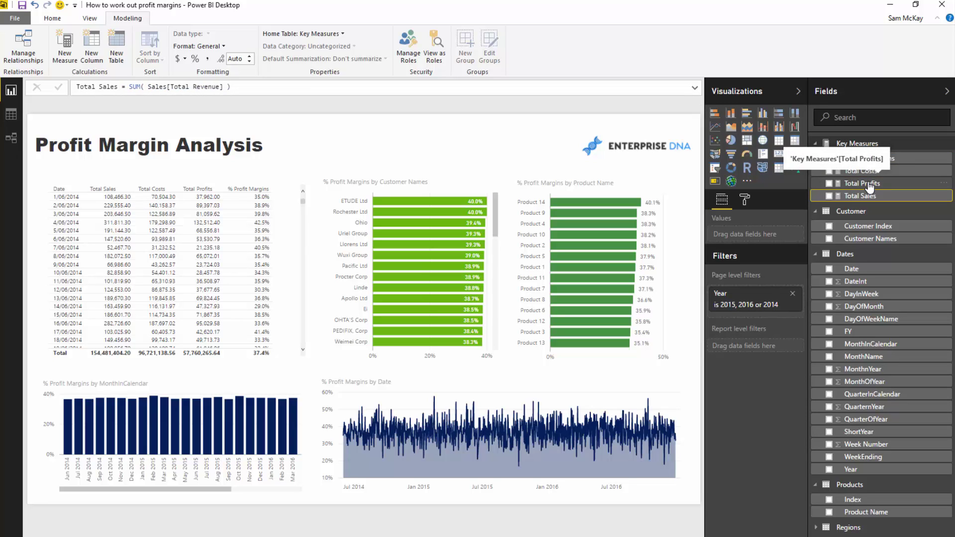
pyautogui.click(870, 187)
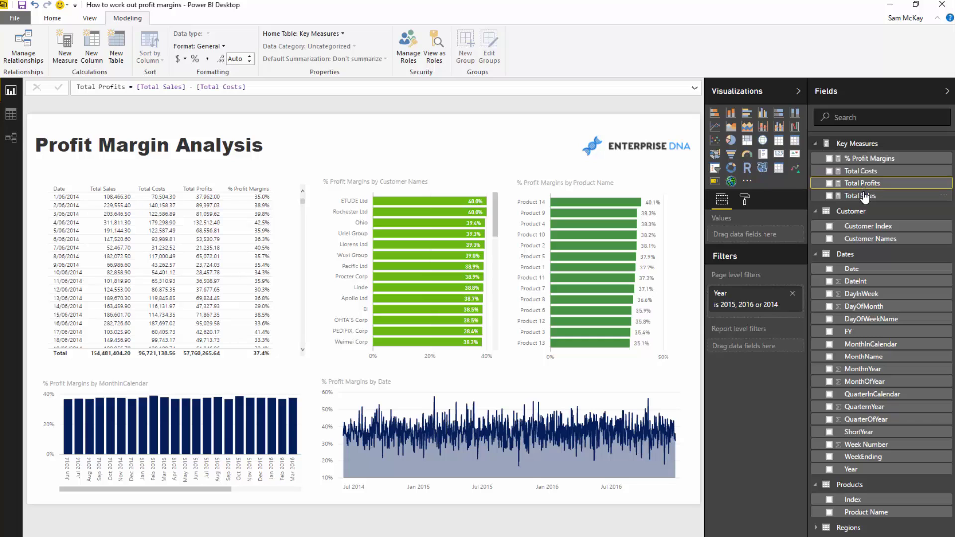
pyautogui.click(866, 198)
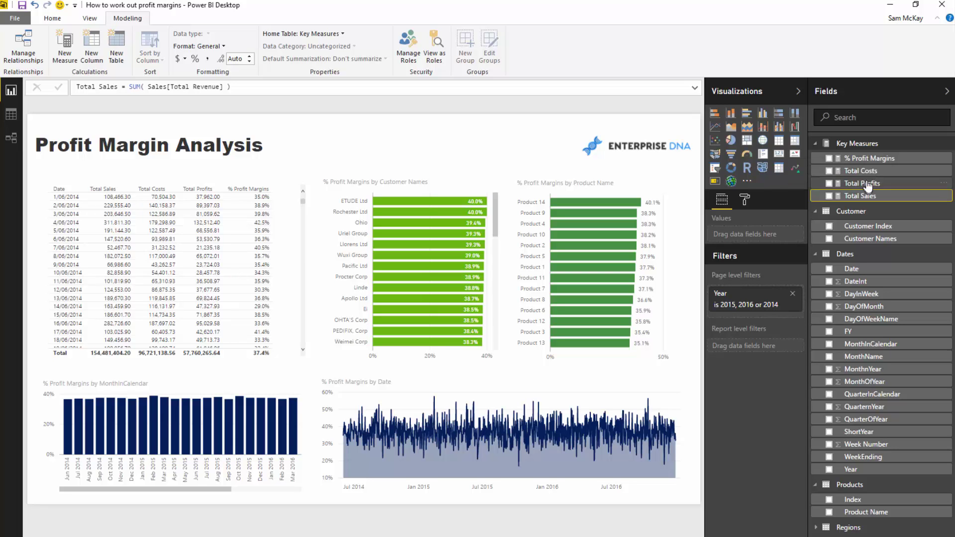
pyautogui.click(863, 171)
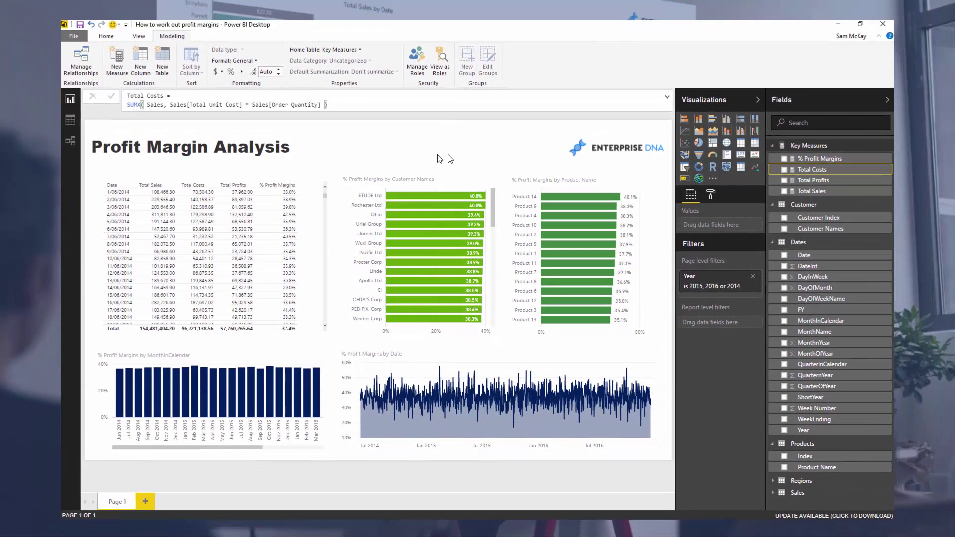
# - Display and highlight the full DIVIDE( [Total Profits], [Total Sales], 0 ) margin formula
pyautogui.click(828, 159)
pyautogui.moveTo(364, 99); pyautogui.dragTo(103, 89)
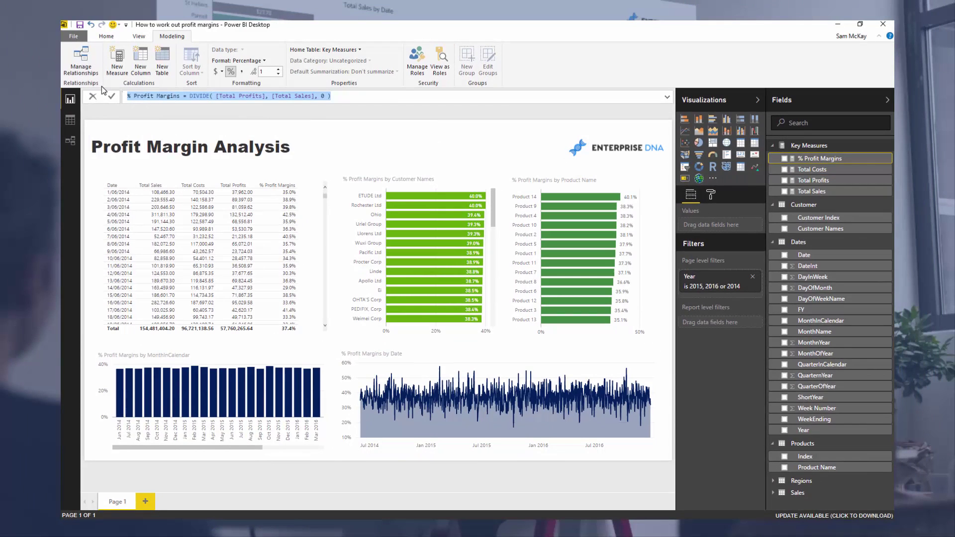